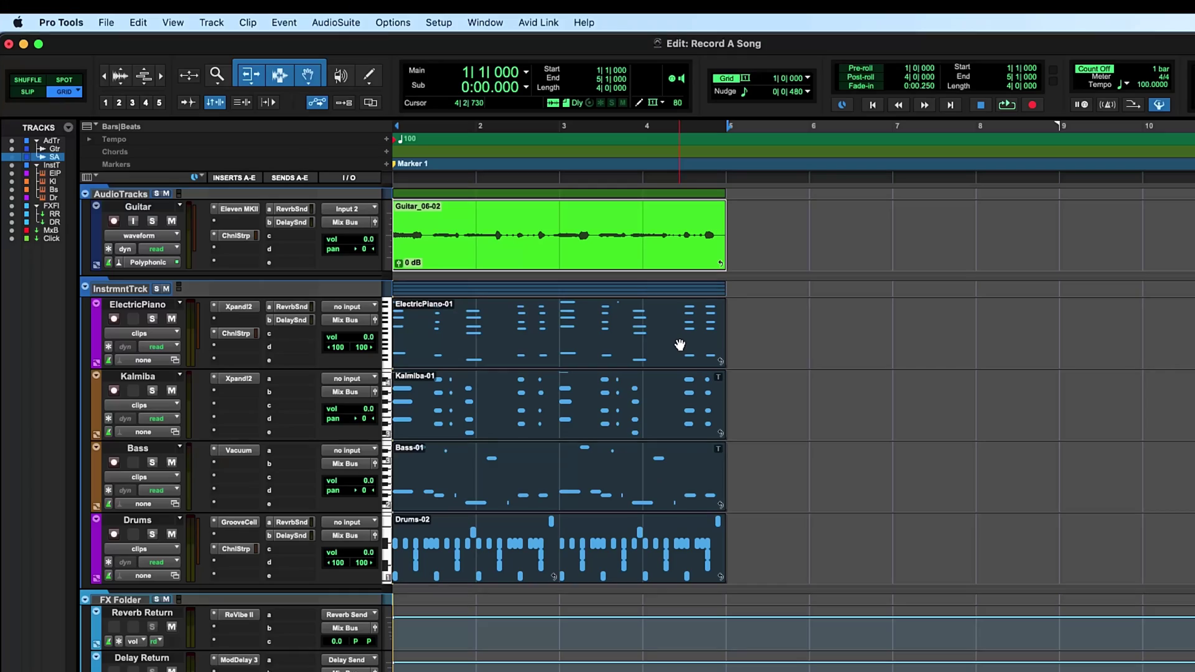
# - Play and stop the four-bar loop, then zoom out the Edit window with R
pyautogui.press('space')
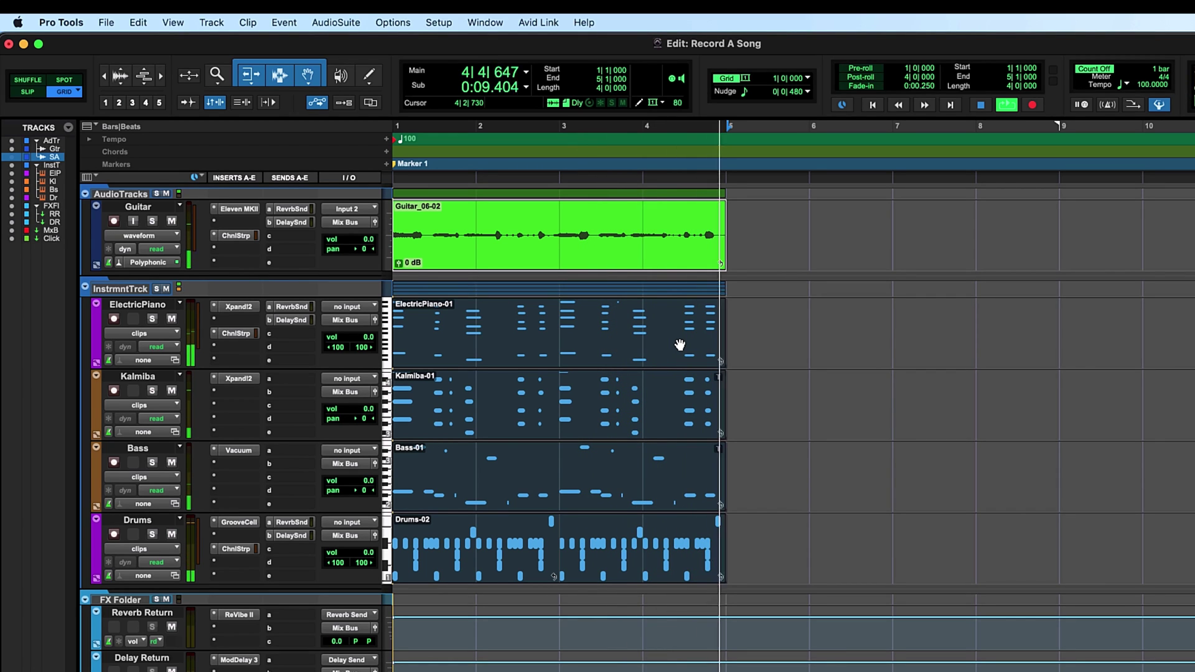
pyautogui.press('space')
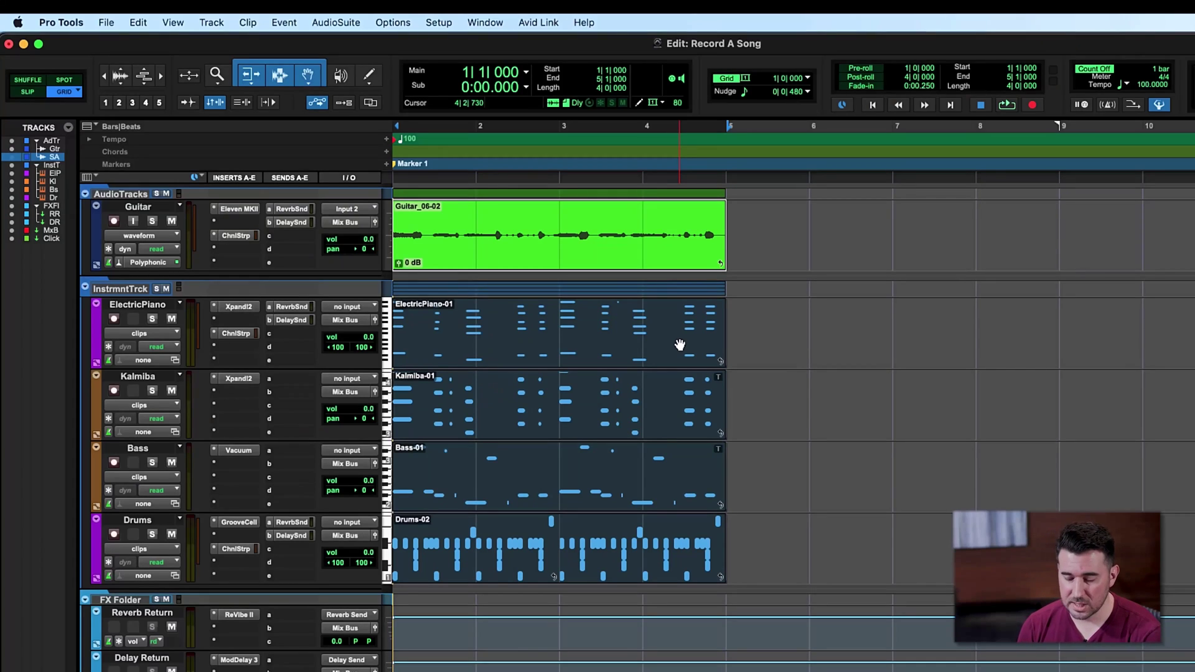
pyautogui.press('r')
pyautogui.press('r')
pyautogui.press('r')
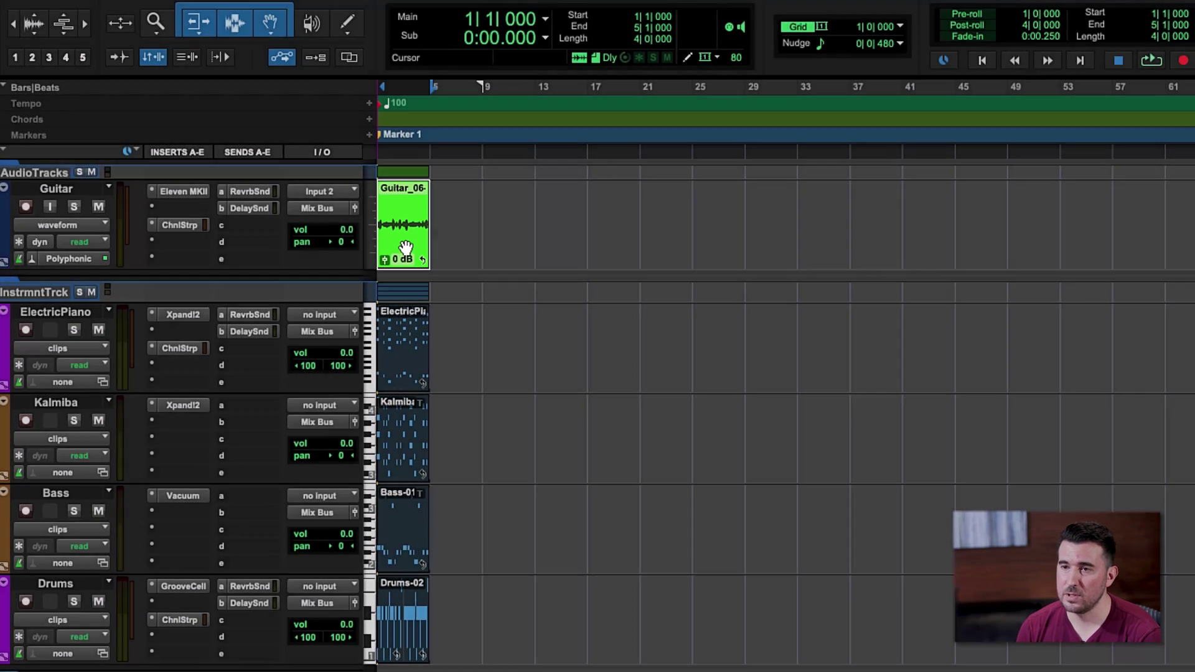
# - Drag the Guitar and ElectricPiano clips later to around bar 9, then play and stop the arrangement
pyautogui.moveTo(402, 254); pyautogui.dragTo(509, 258)
pyautogui.moveTo(404, 362); pyautogui.dragTo(500, 369)
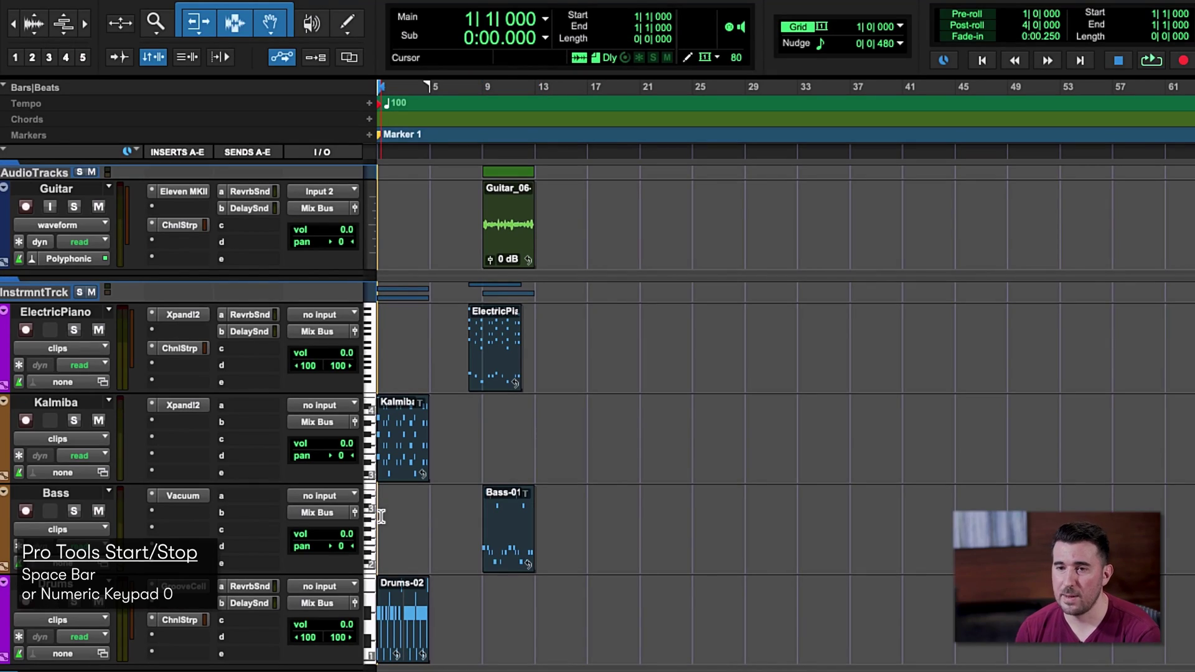
pyautogui.press('space')
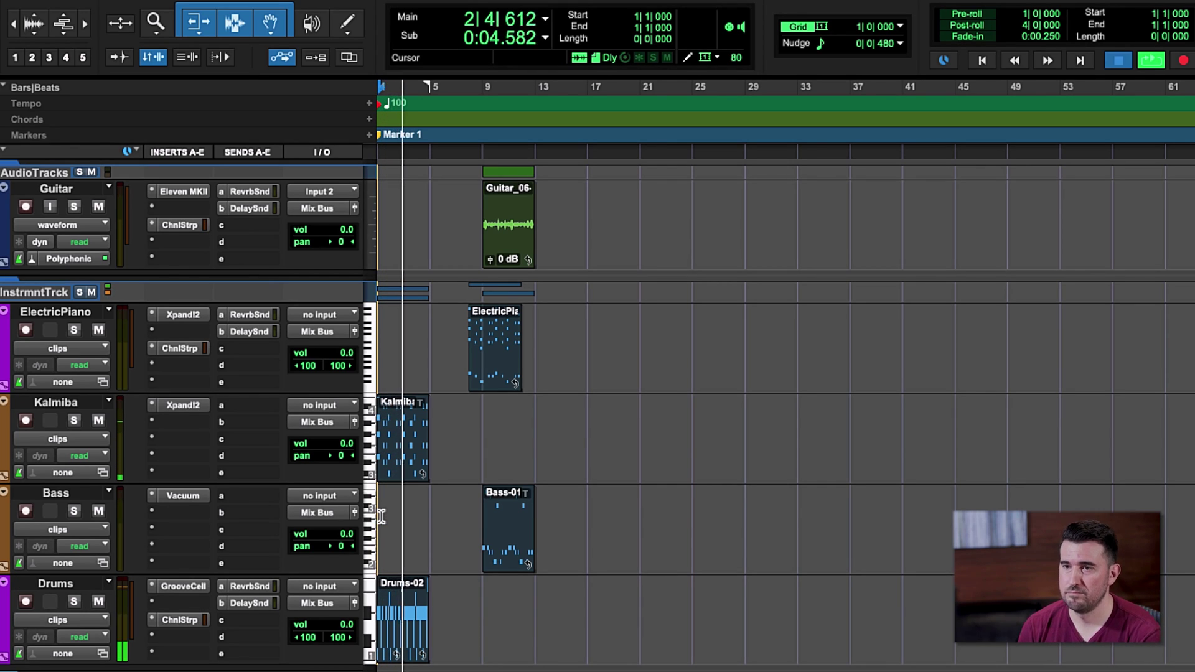
pyautogui.press('space')
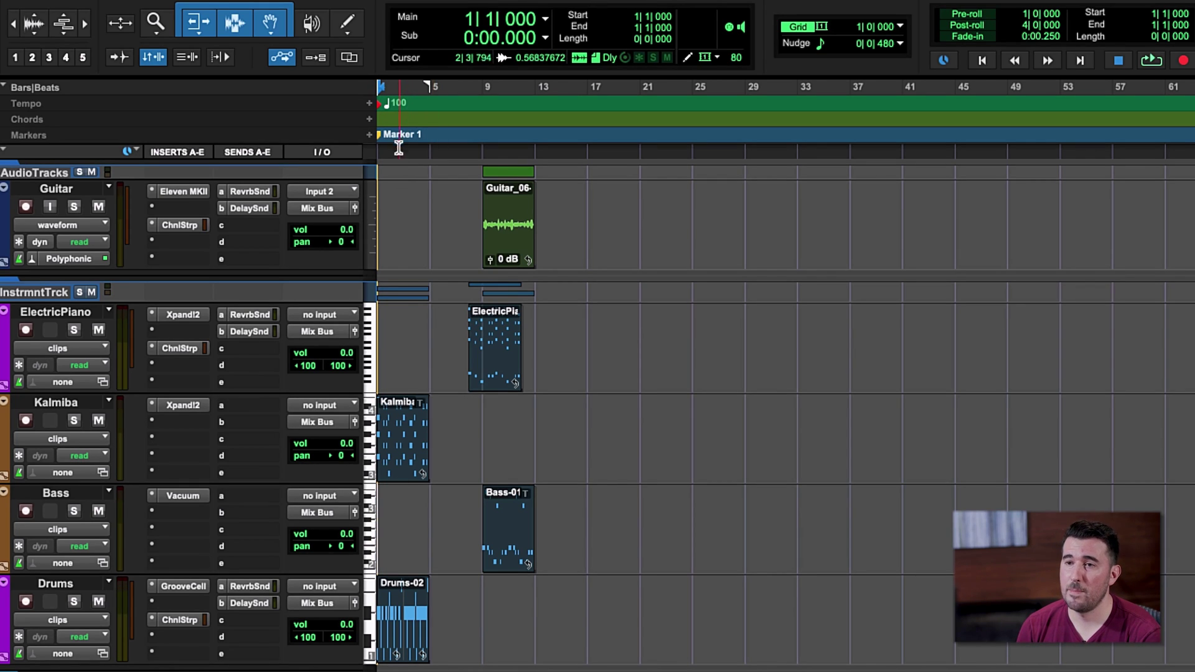
# - Add a marker named Intro at bar 1 of the timeline
pyautogui.click(390, 123)
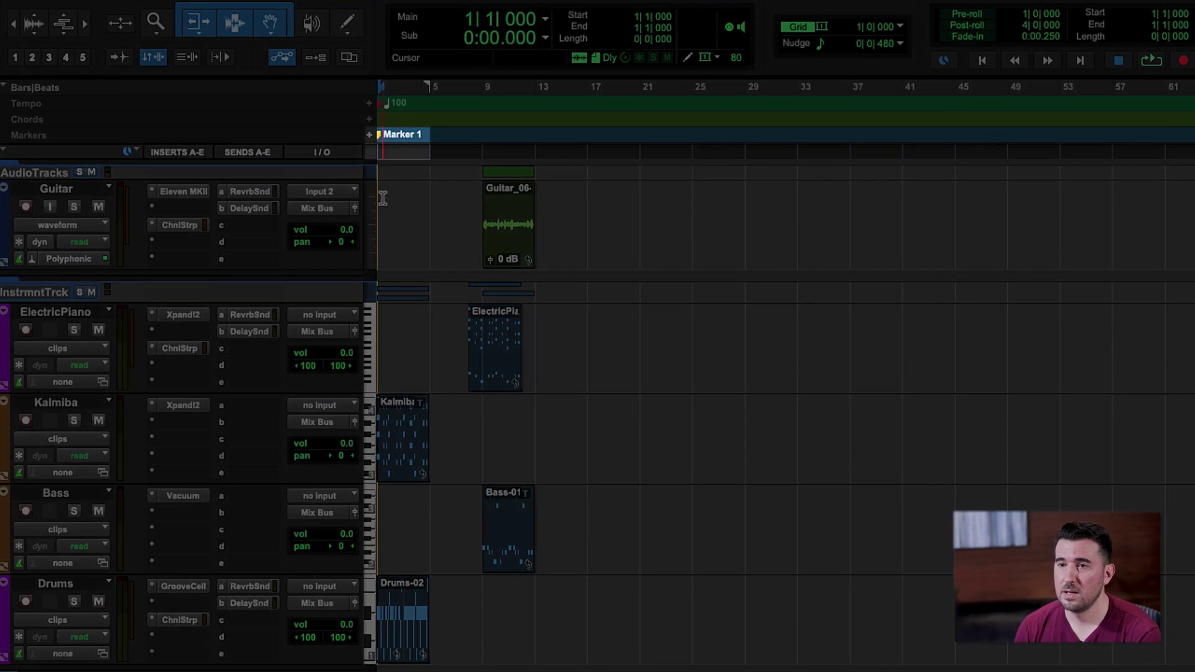
pyautogui.click(368, 135)
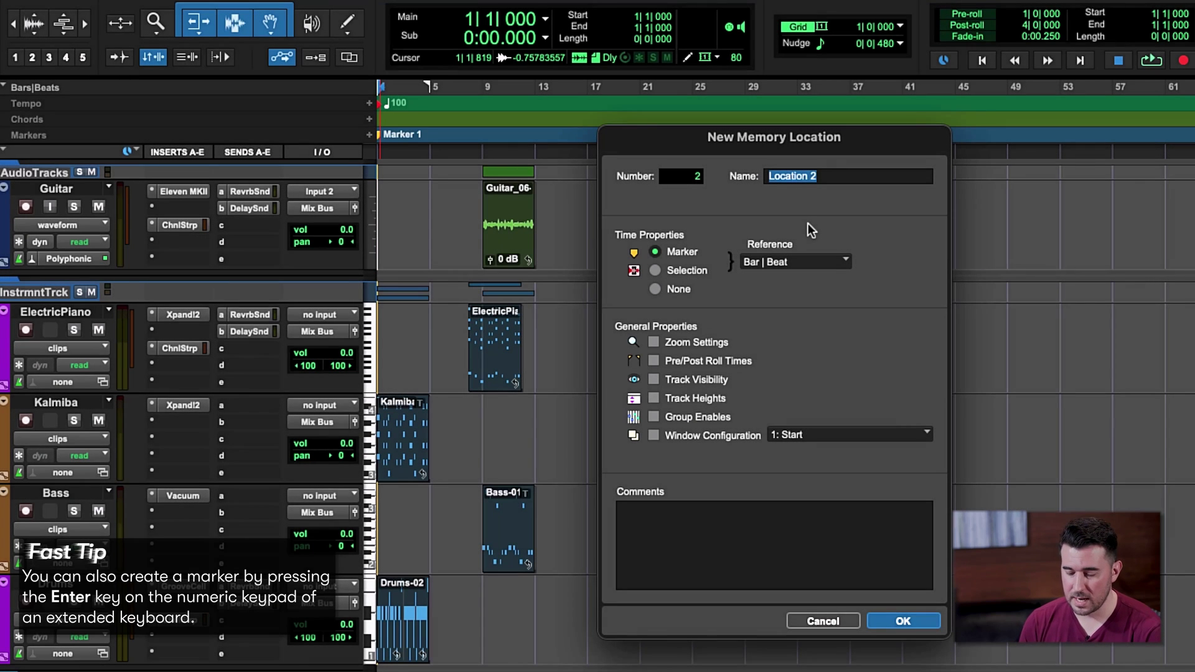
pyautogui.write('Intro')
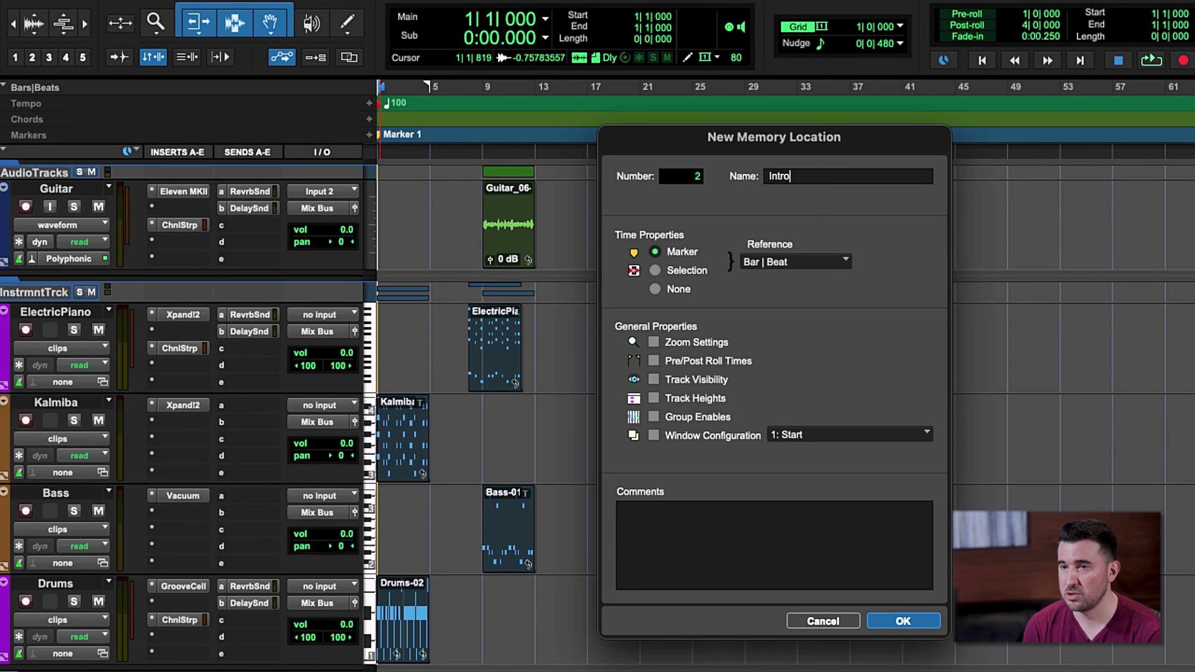
pyautogui.press('Return')
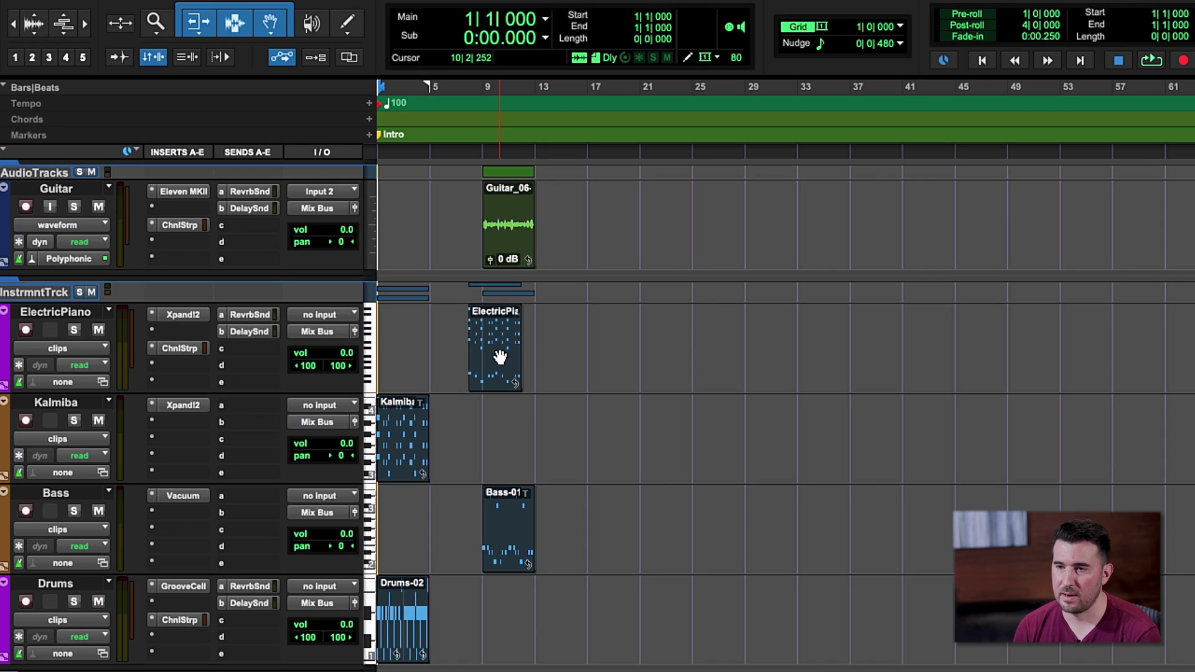
# - Move ElectricPiano and Bass clips to bar 21 and the Guitar clip to bar 5
pyautogui.moveTo(500, 356); pyautogui.dragTo(657, 356)
pyautogui.click(498, 528)
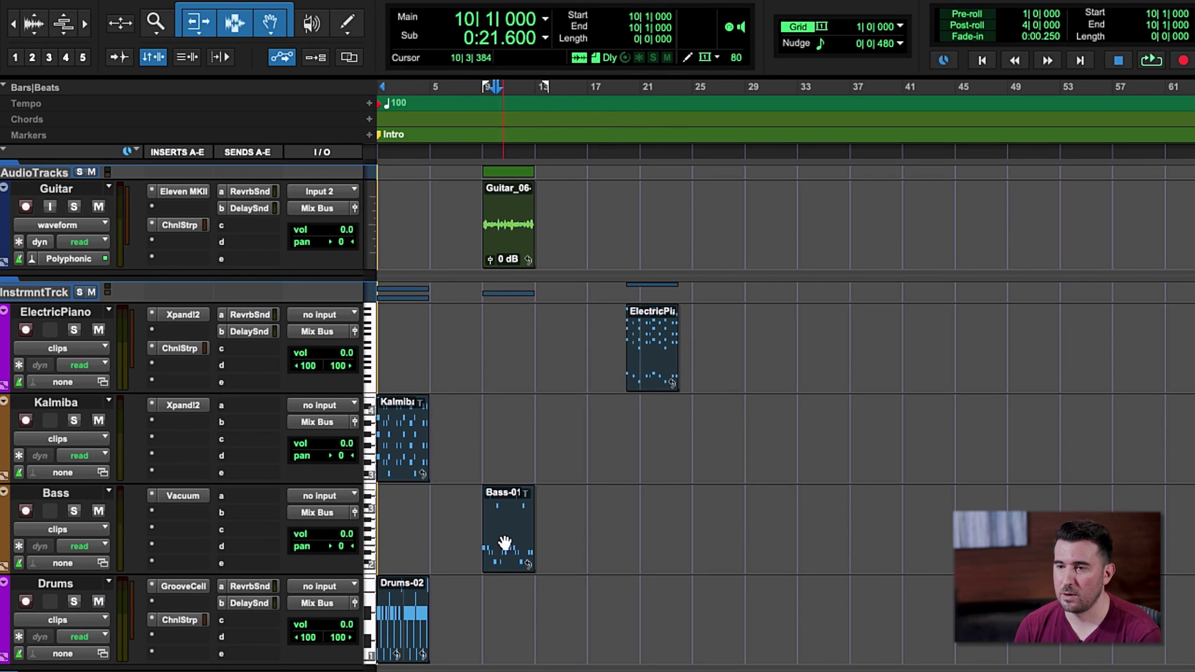
pyautogui.moveTo(505, 543); pyautogui.dragTo(665, 547)
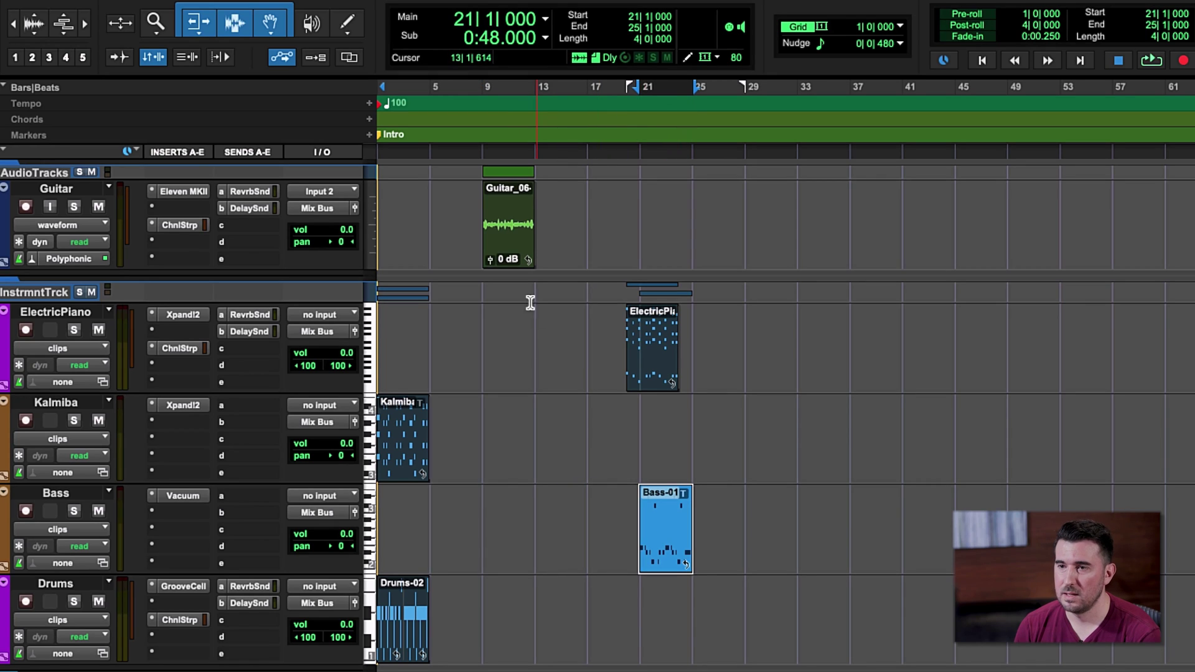
pyautogui.moveTo(504, 248); pyautogui.dragTo(445, 254)
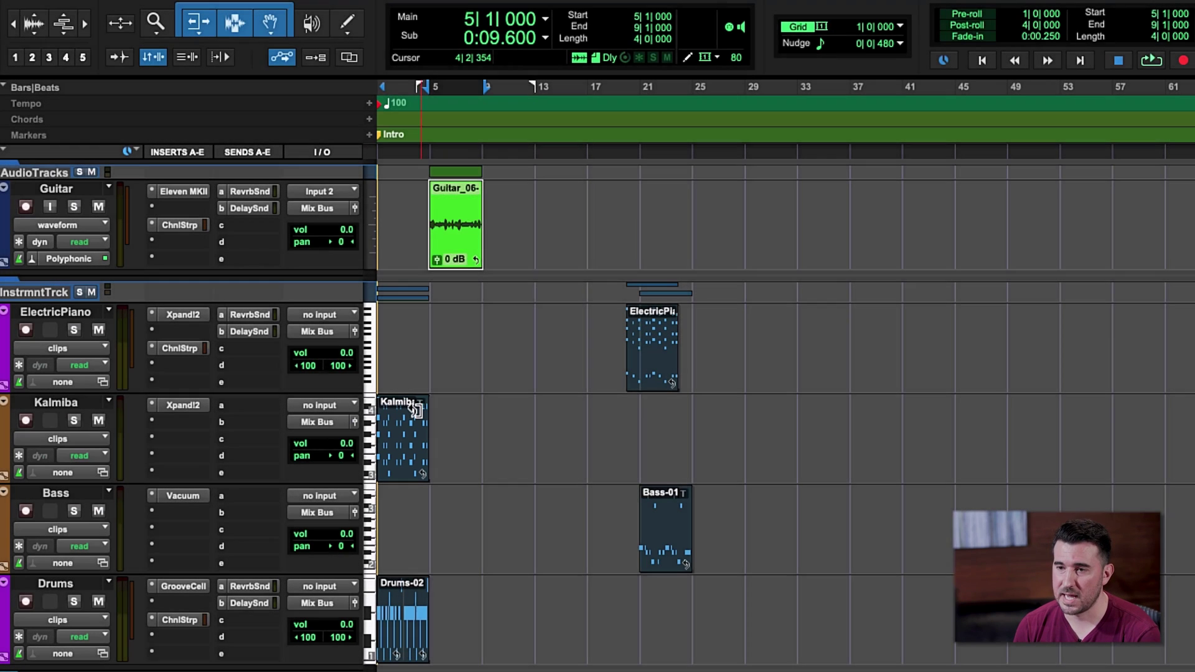
# - Loop the Kalimba, Guitar and Drums clips out to bar 21
pyautogui.moveTo(416, 411); pyautogui.dragTo(631, 417)
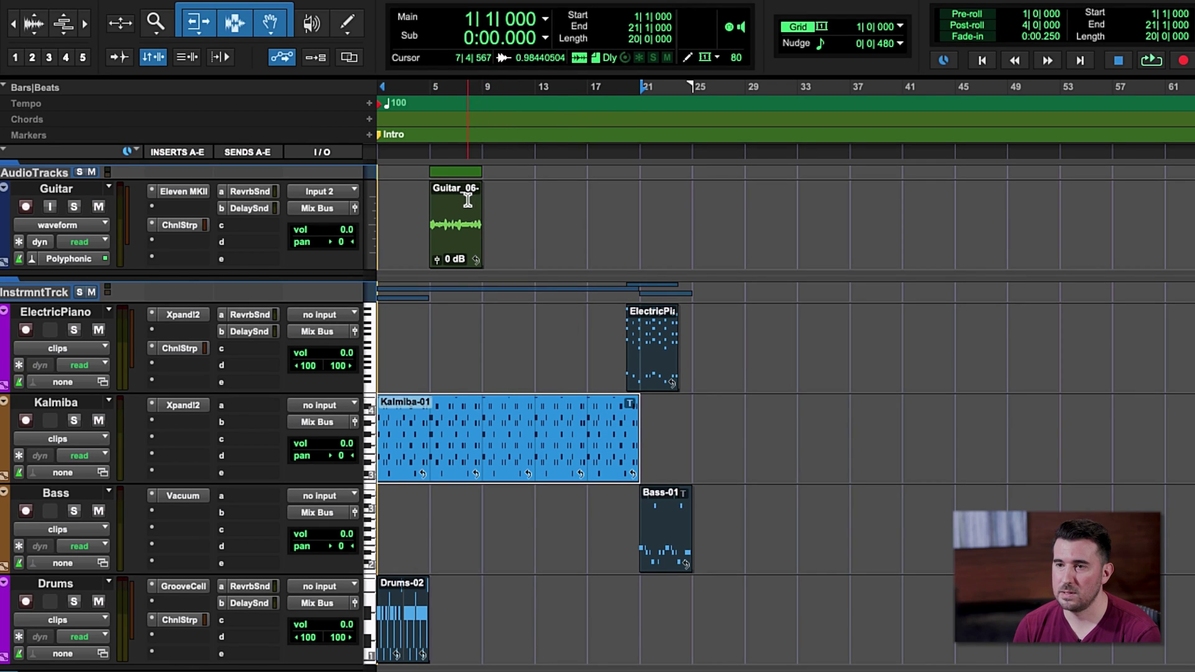
pyautogui.moveTo(467, 209); pyautogui.dragTo(640, 212)
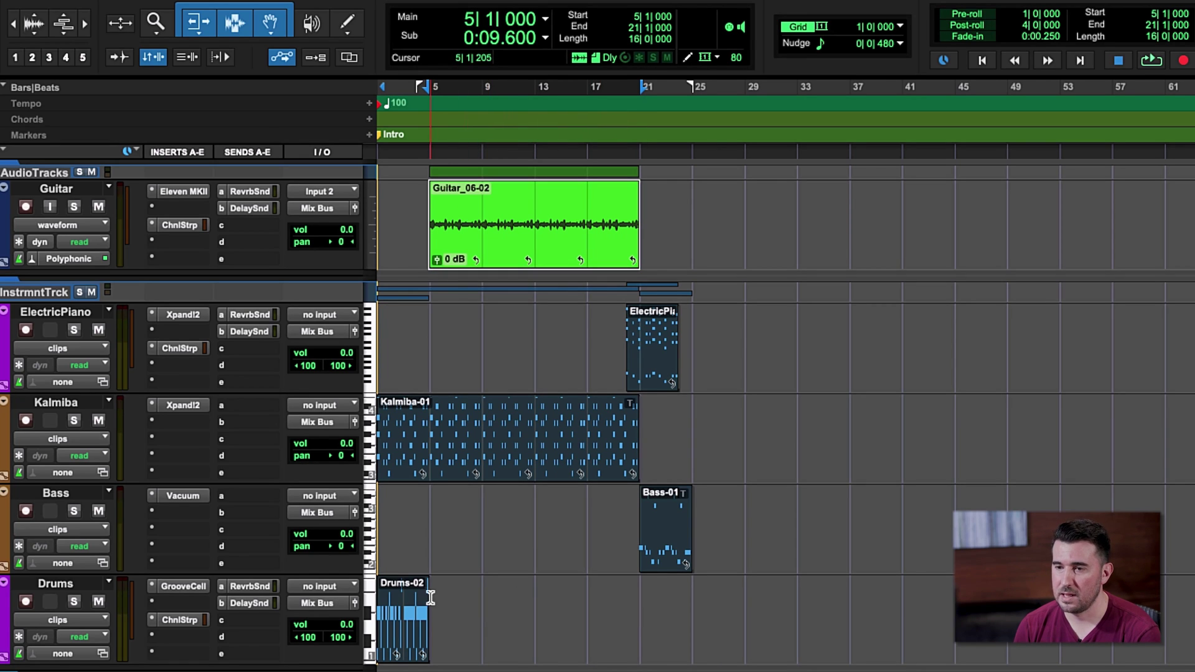
pyautogui.moveTo(420, 588); pyautogui.dragTo(643, 601)
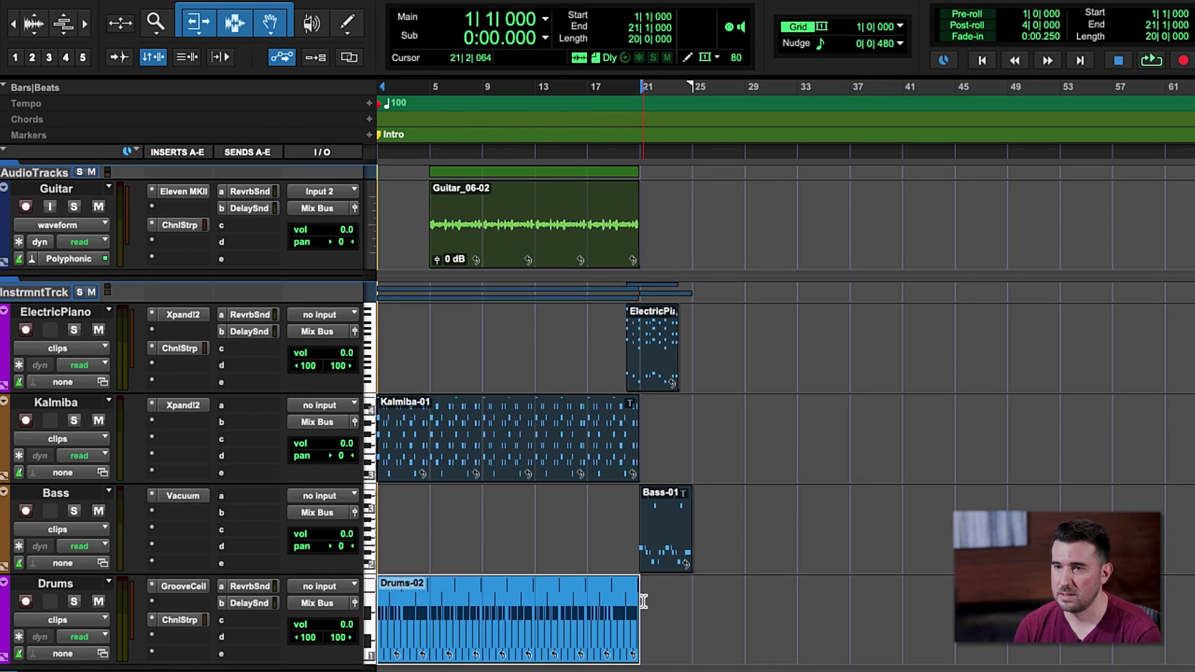
pyautogui.click(432, 142)
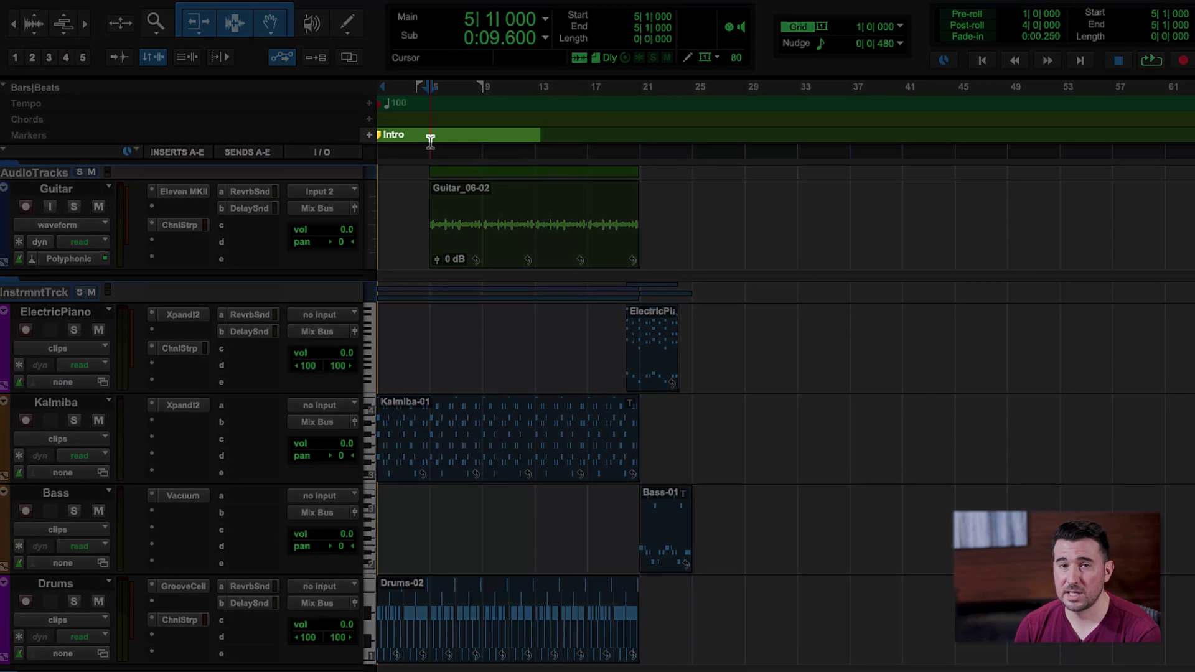
# - Add a Verse 1 marker at bar 5 and play the song from there
pyautogui.click(369, 137)
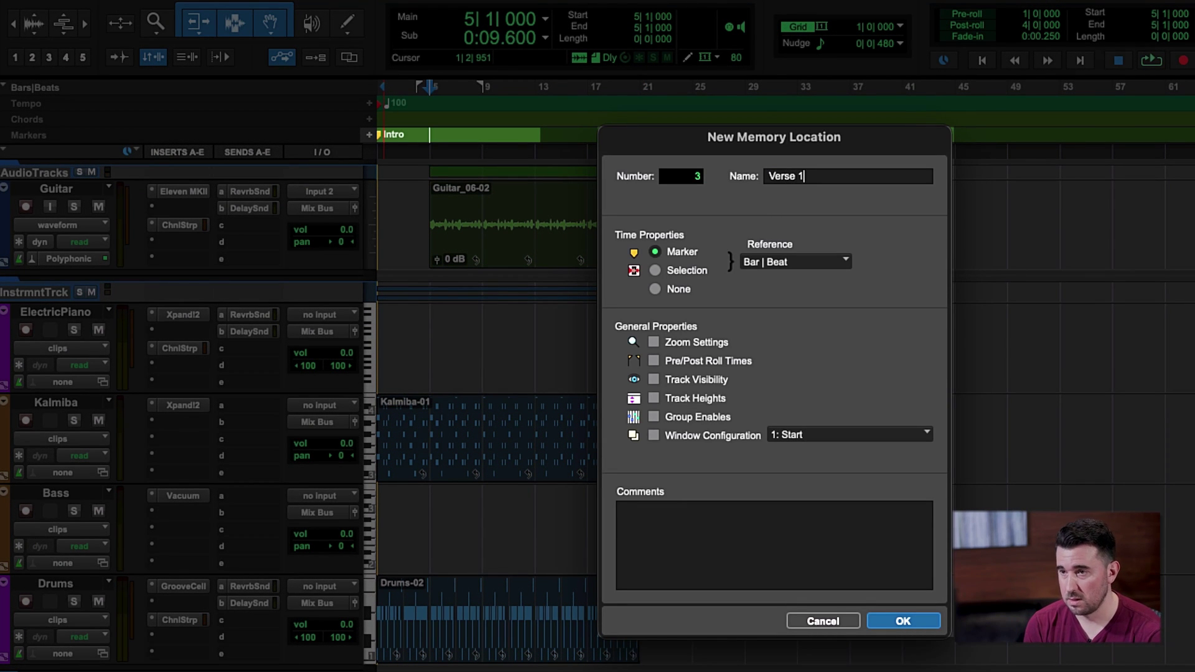
pyautogui.press('Return')
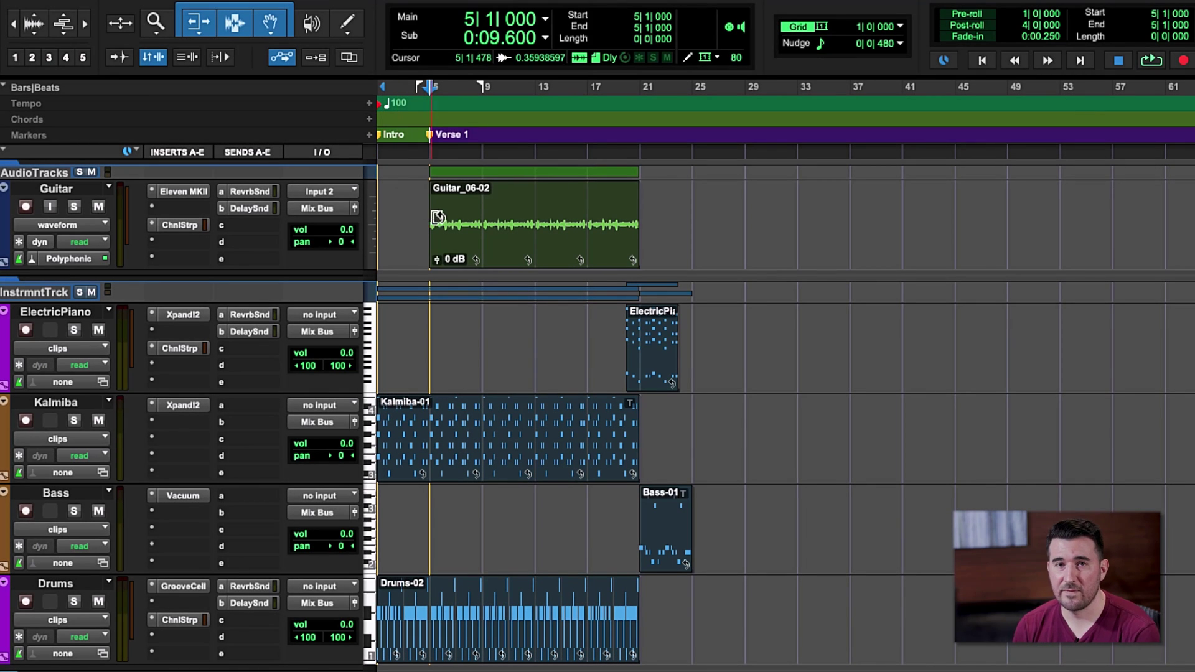
pyautogui.press('space')
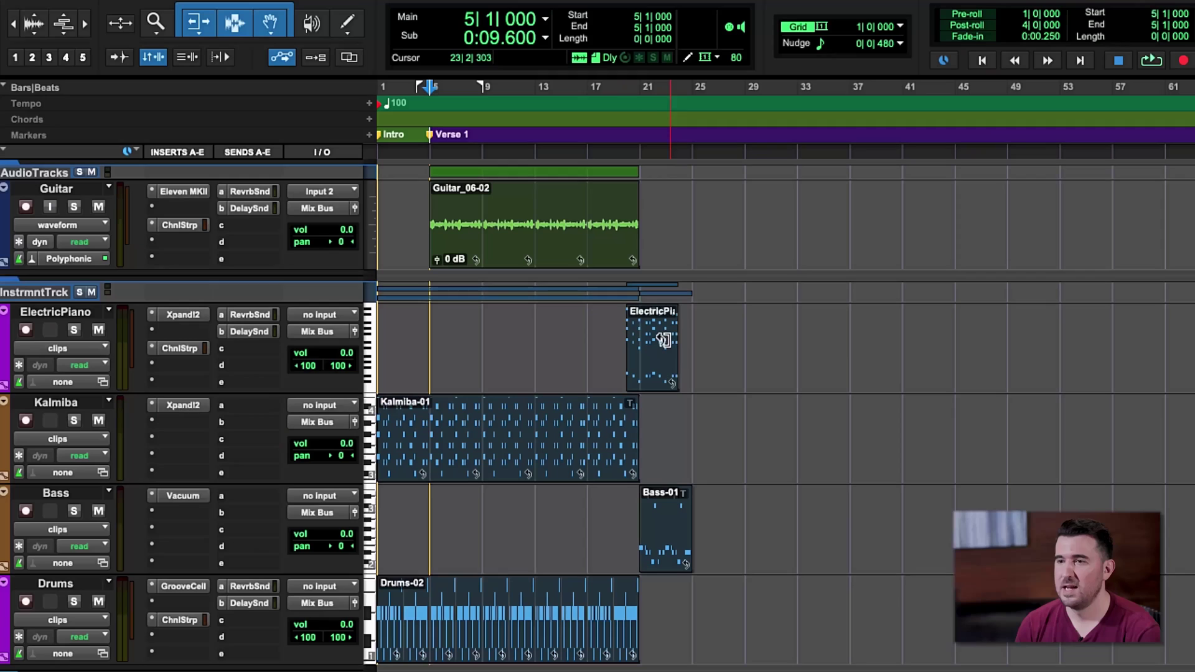
# - Loop Guitar, Kalimba, Drums, Bass and ElectricPiano clips from bar 21 out to bar 37
pyautogui.moveTo(659, 366); pyautogui.dragTo(675, 366)
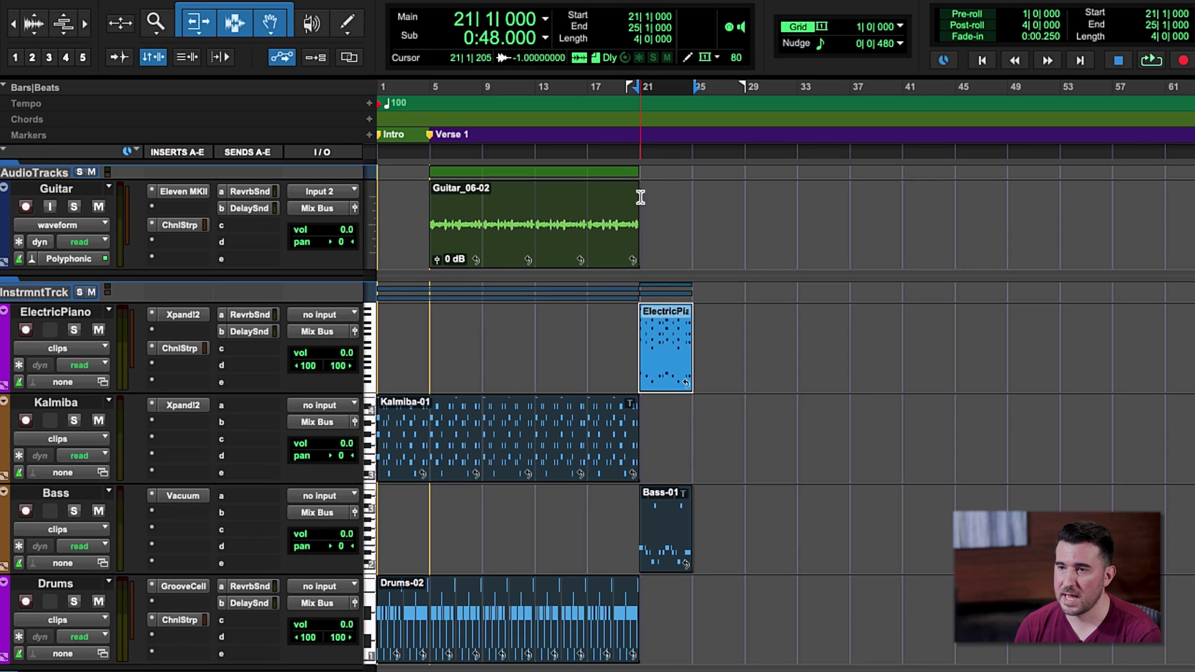
pyautogui.moveTo(628, 213); pyautogui.dragTo(849, 228)
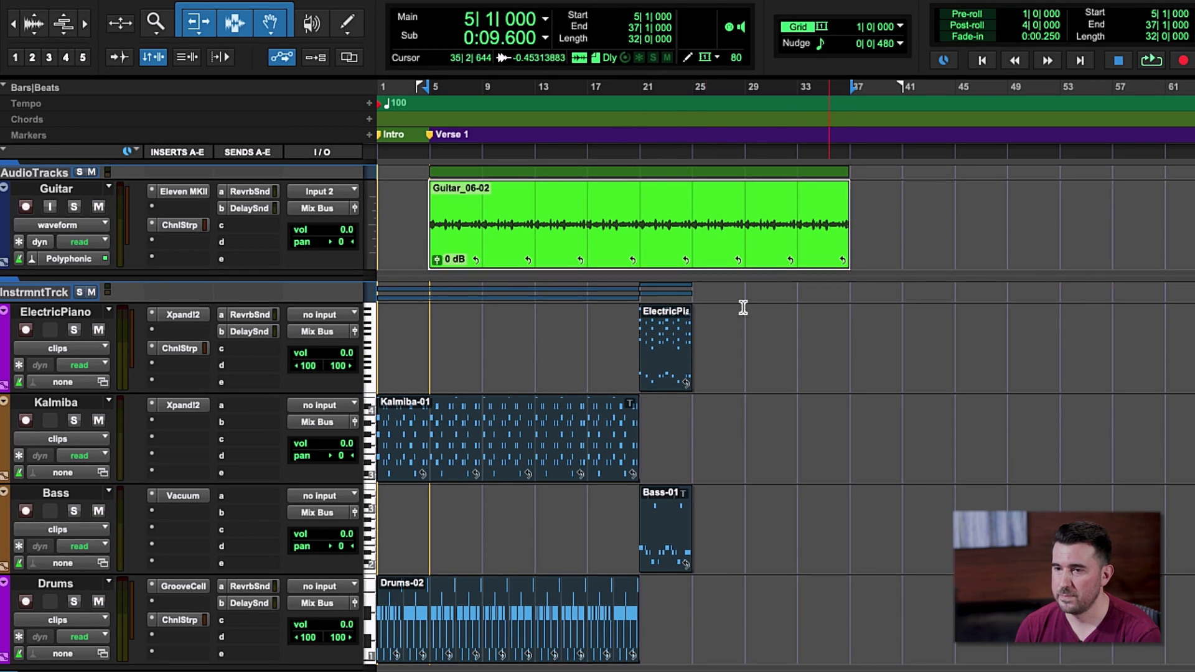
pyautogui.moveTo(627, 420); pyautogui.dragTo(849, 421)
pyautogui.moveTo(632, 594); pyautogui.dragTo(841, 598)
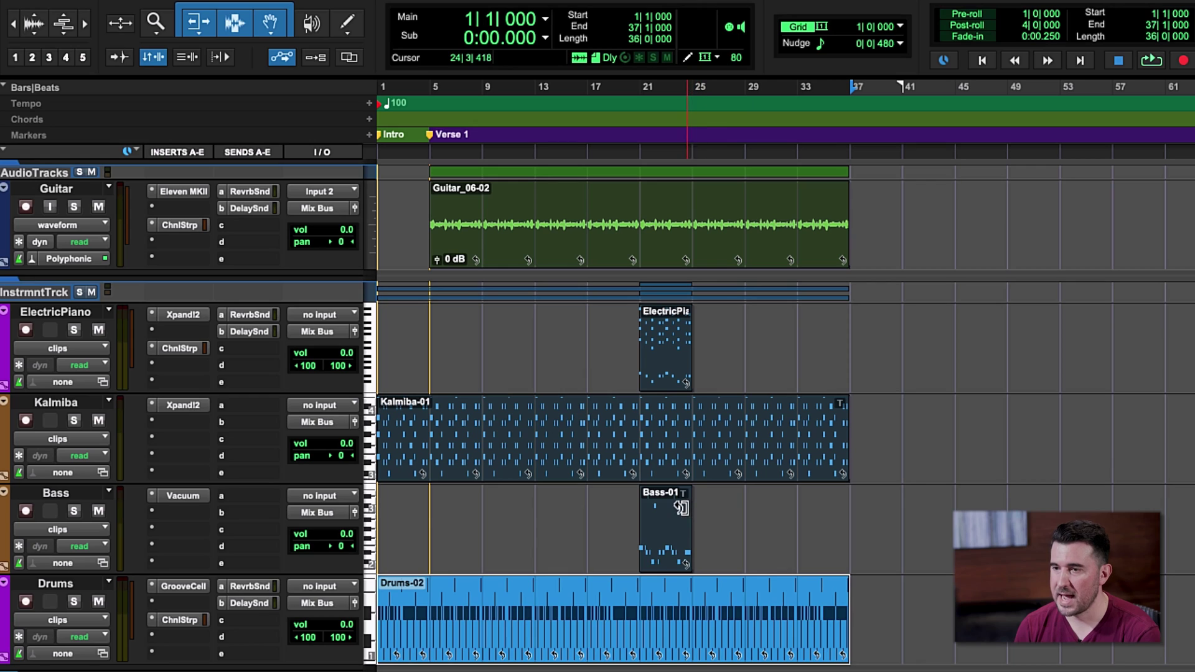
pyautogui.moveTo(682, 507); pyautogui.dragTo(847, 515)
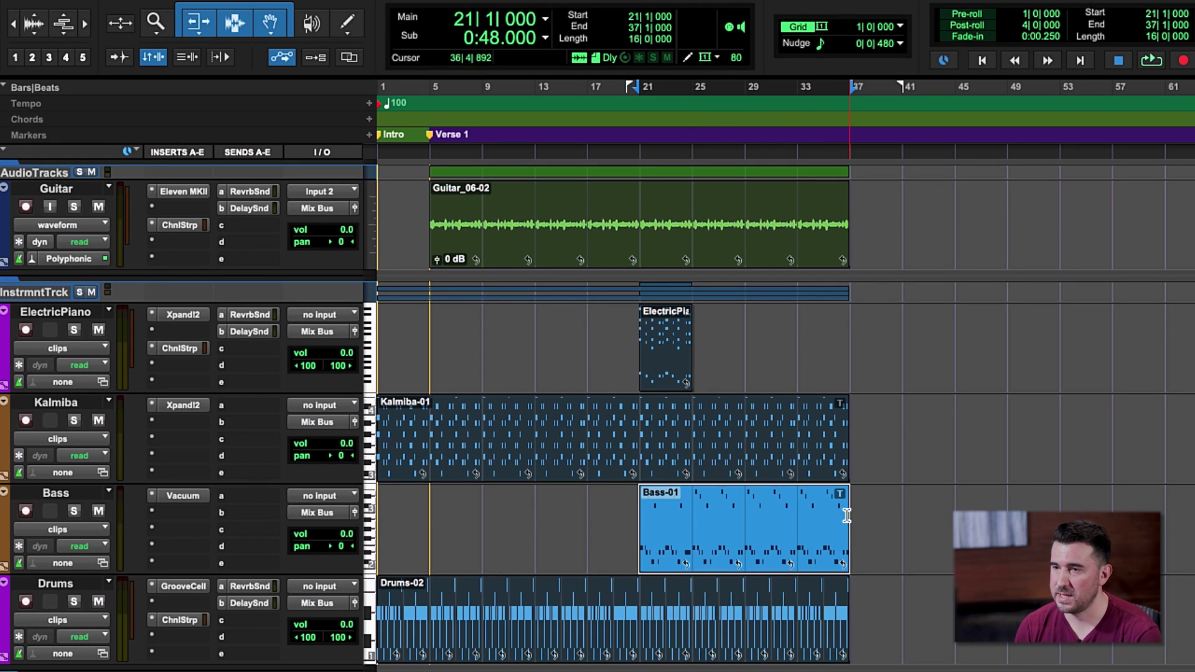
pyautogui.moveTo(681, 322); pyautogui.dragTo(847, 328)
pyautogui.click(639, 137)
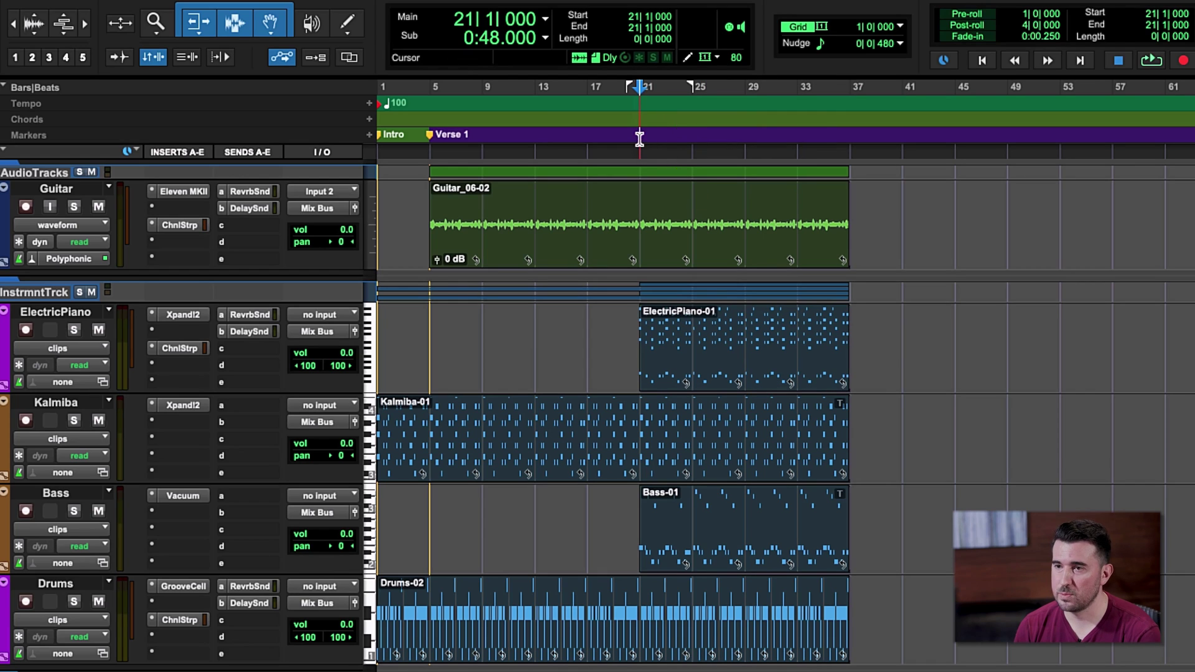
# - Add a Chorus marker at bar 21
pyautogui.click(367, 134)
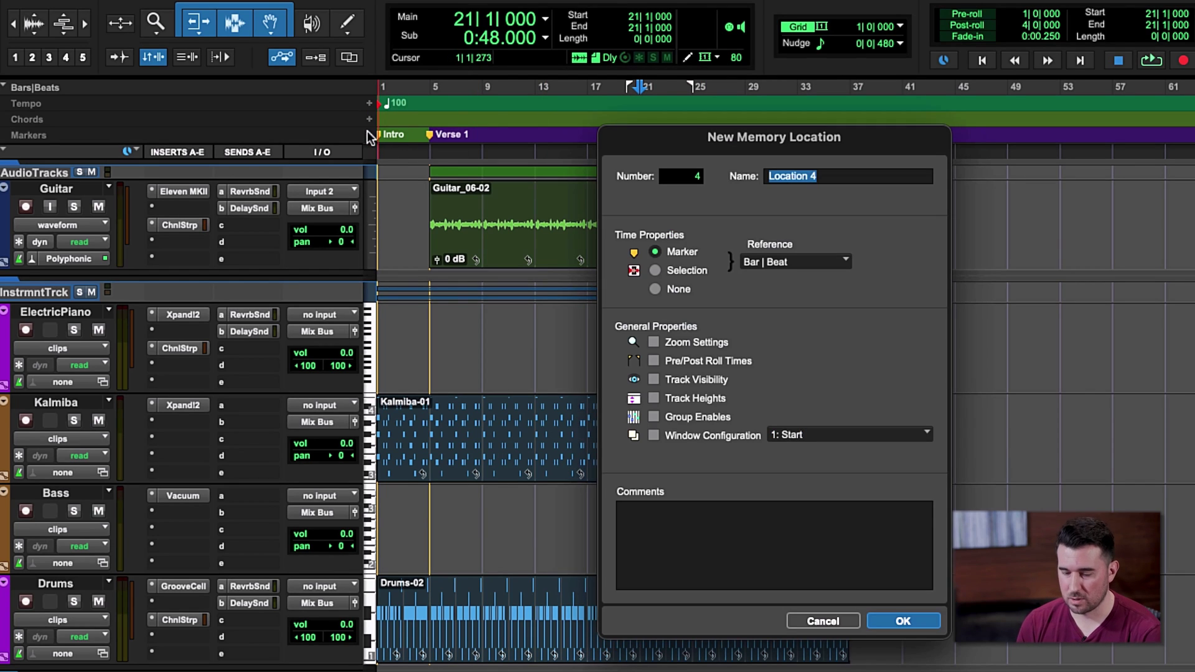
pyautogui.write('Chorus')
pyautogui.press('Return')
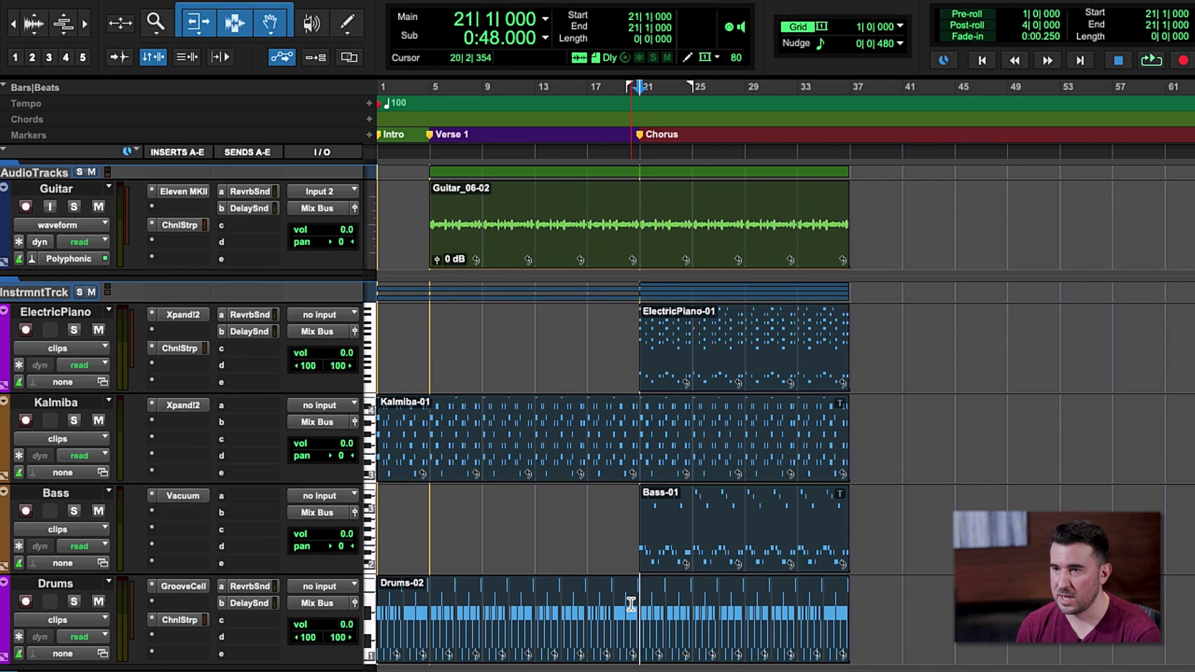
pyautogui.scroll(8, 631, 603)
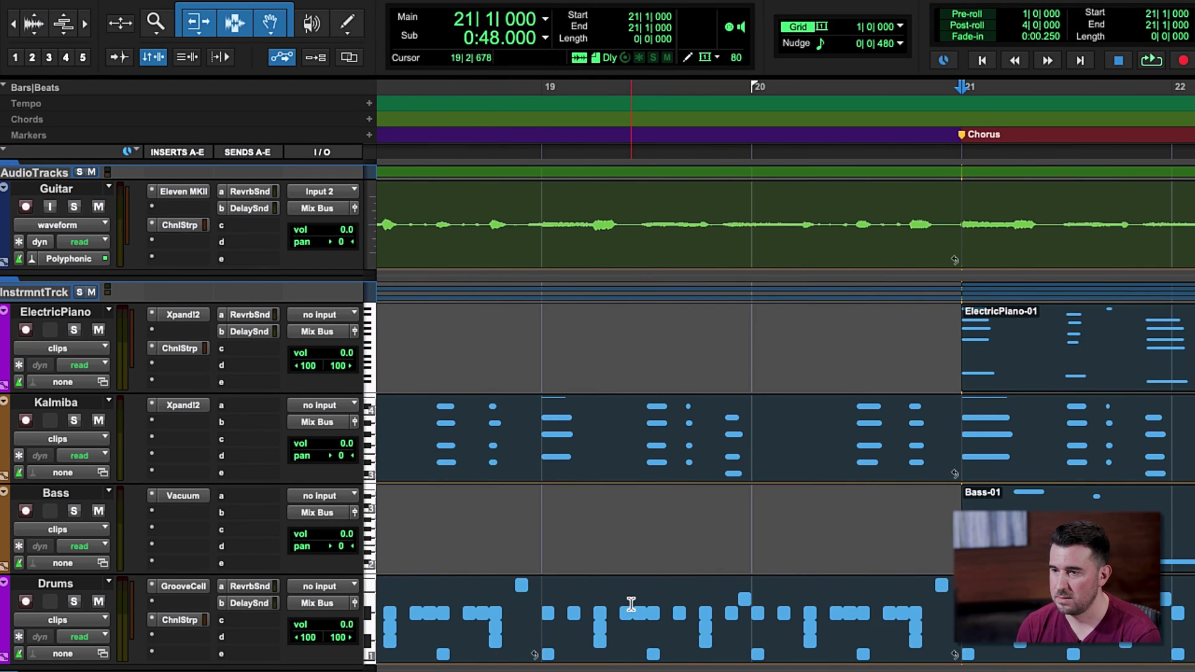
# - Set the grid to 1/2 note and split bar 20's second half on Drums into its own clip
pyautogui.scroll(2, 631, 603)
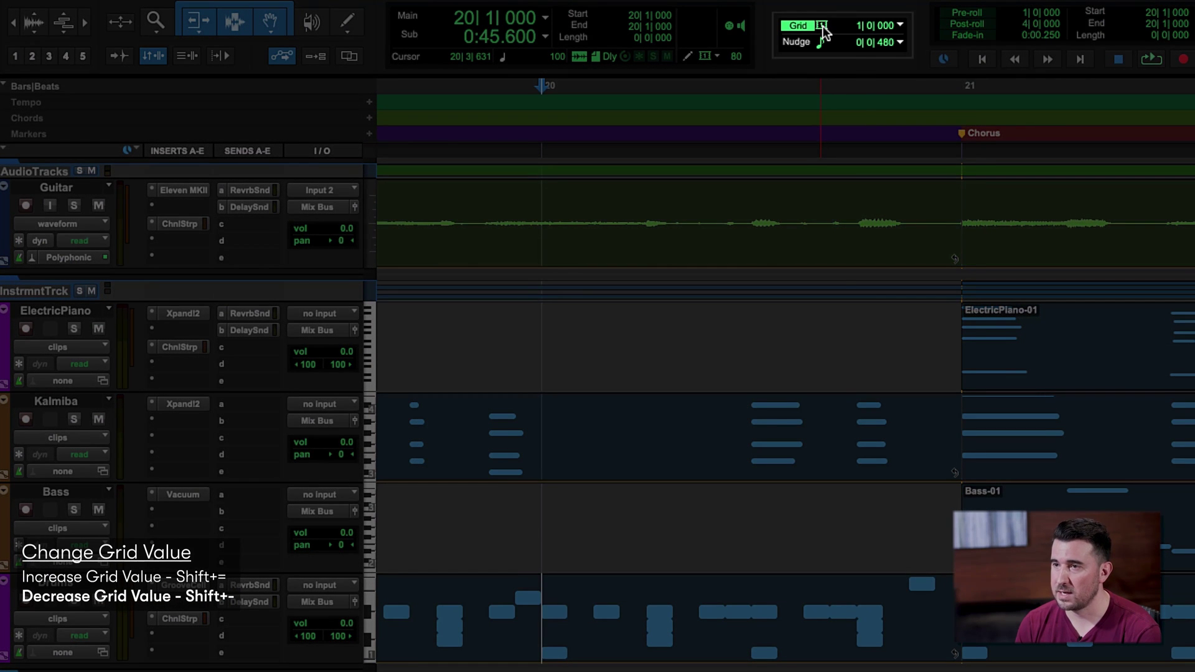
pyautogui.click(822, 26)
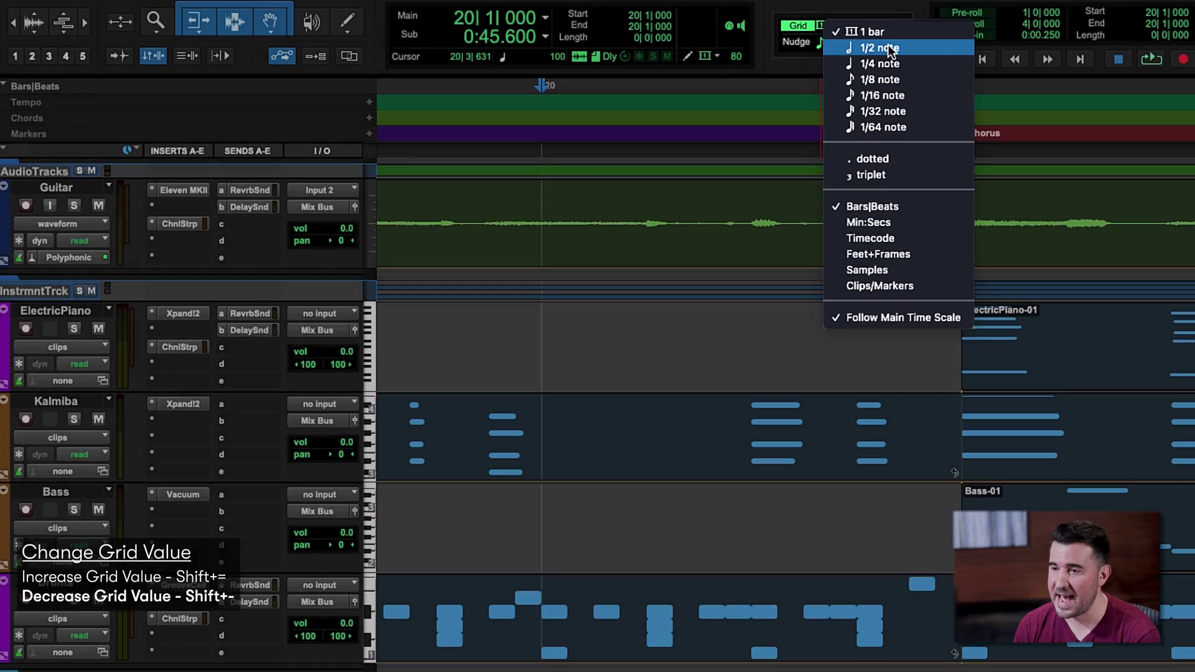
pyautogui.click(889, 49)
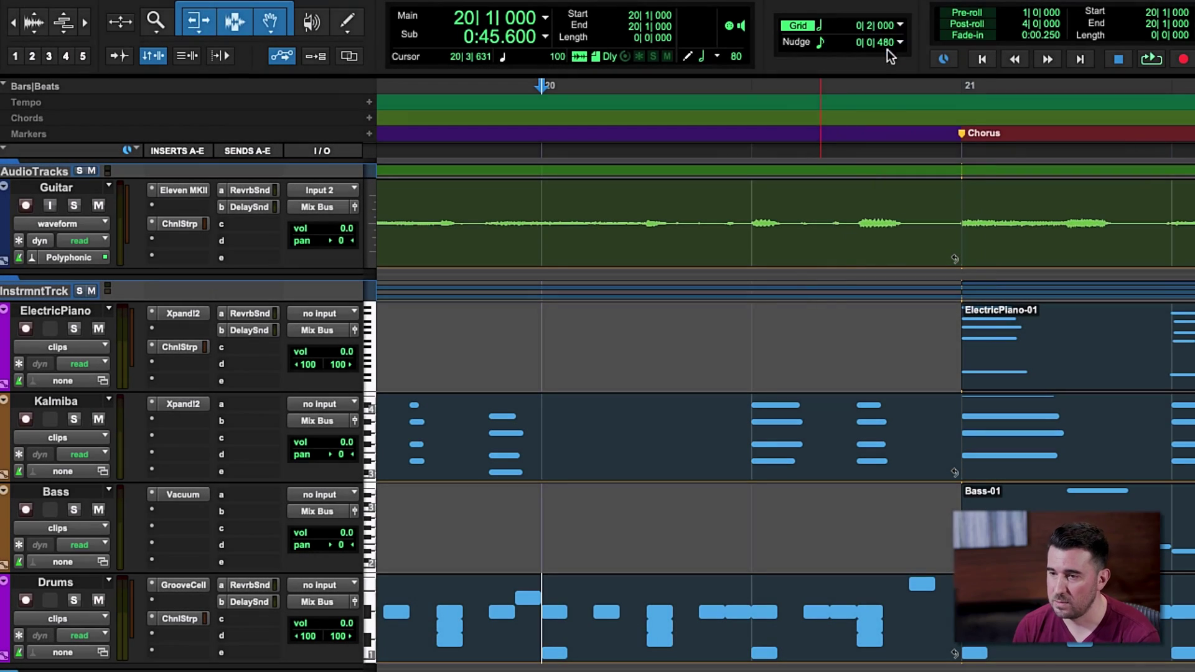
pyautogui.keyDown('shift'); pyautogui.click(754, 612); pyautogui.keyUp('shift')
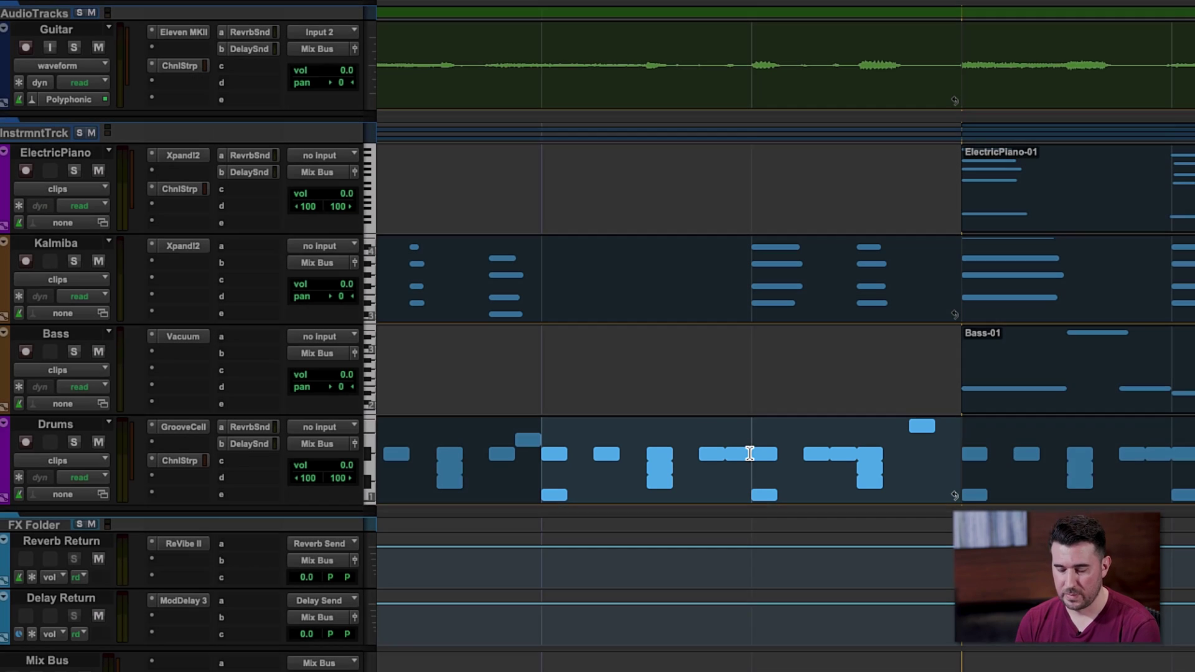
pyautogui.press('b')
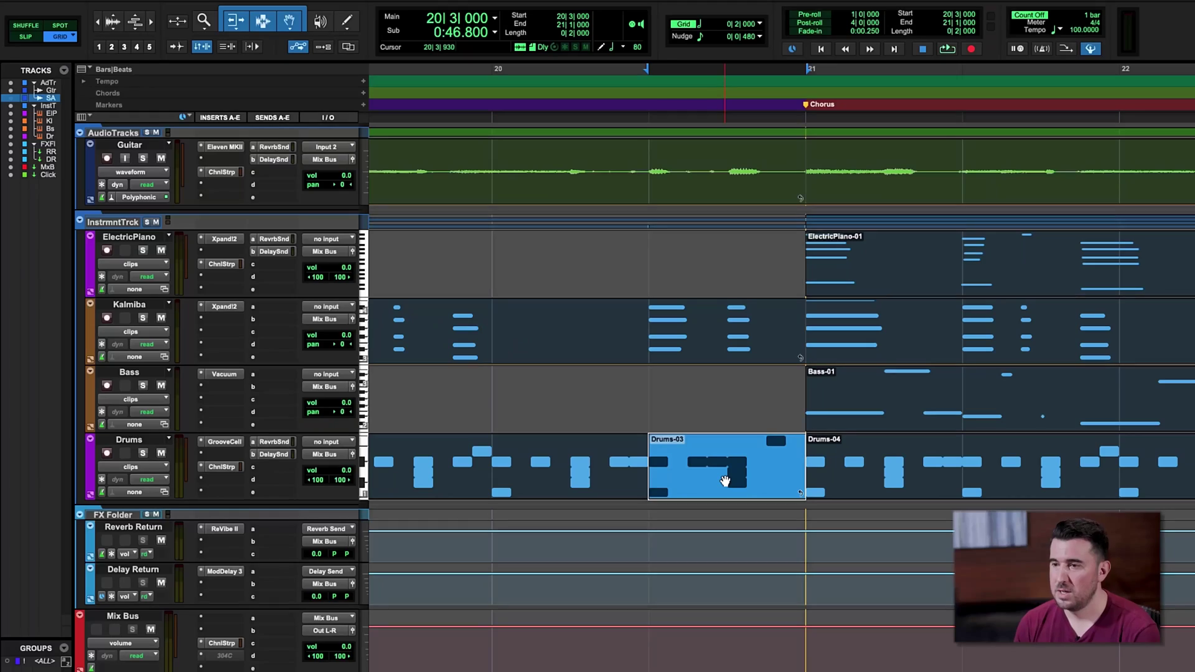
# - Open Drums-03 in the MIDI Editor and delete its eight notes from 20|3|000 to 20|4|720
pyautogui.doubleClick(725, 480)
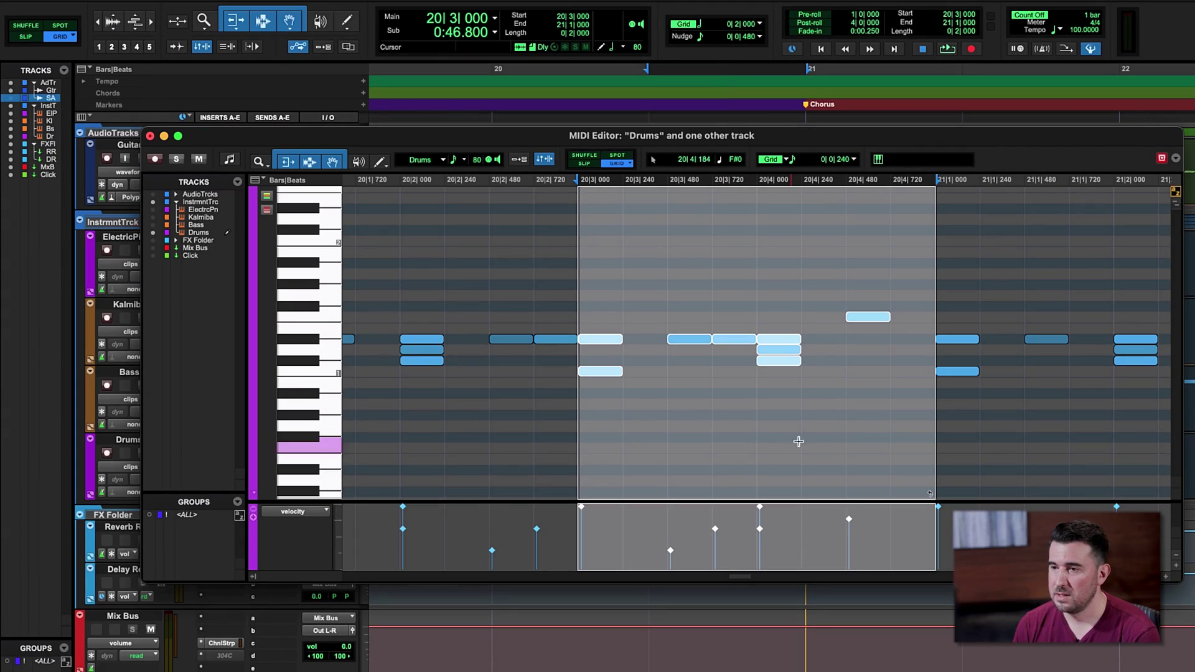
pyautogui.click(897, 437)
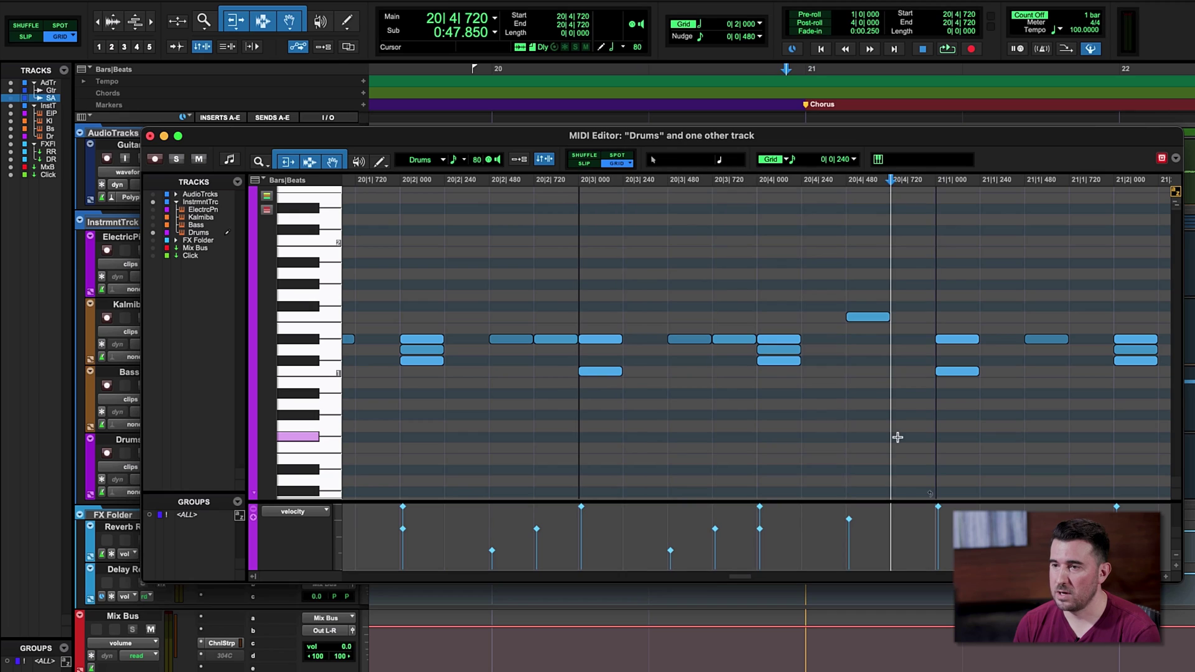
pyautogui.moveTo(897, 438); pyautogui.dragTo(606, 277)
pyautogui.press('Delete')
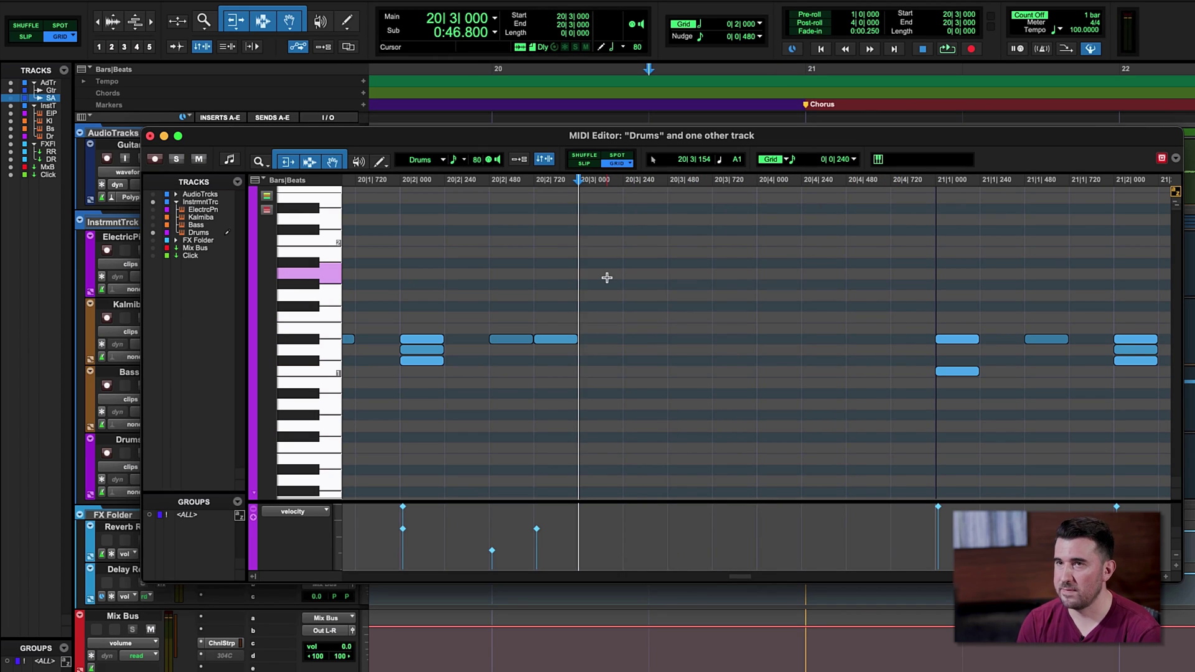
# - Add Eb1 notes from 20|3|000 to 20|4|240 plus an F1 at 20|4|480, and select them
pyautogui.doubleClick(600, 338)
pyautogui.doubleClick(644, 337)
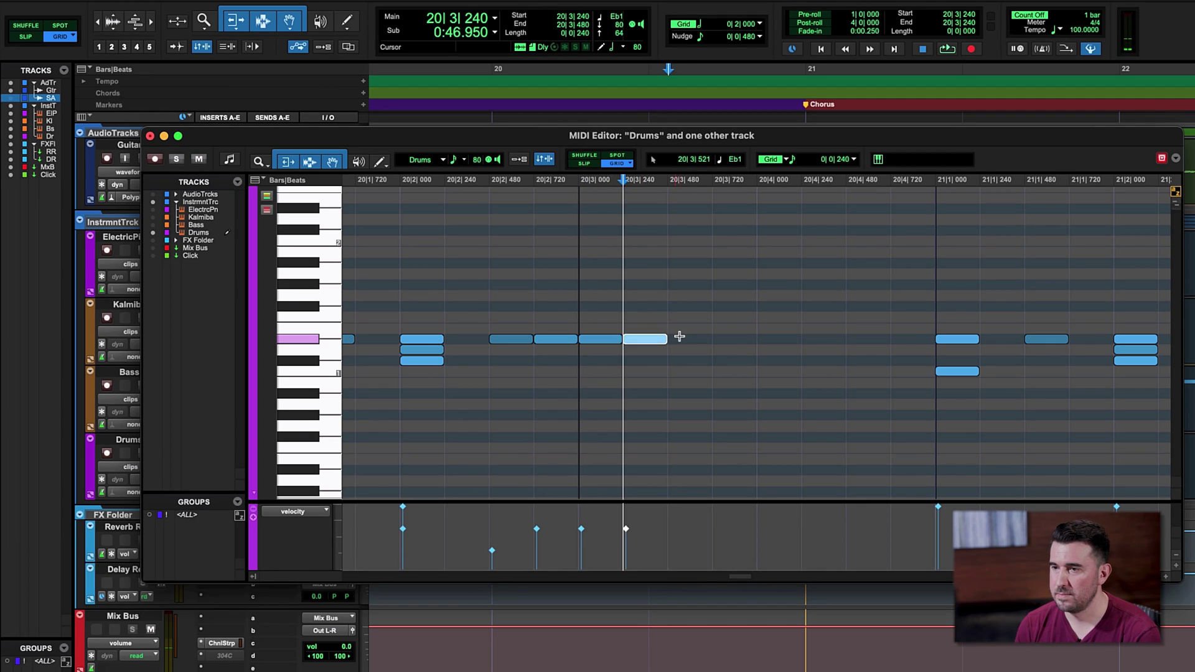
pyautogui.doubleClick(688, 338)
pyautogui.doubleClick(735, 338)
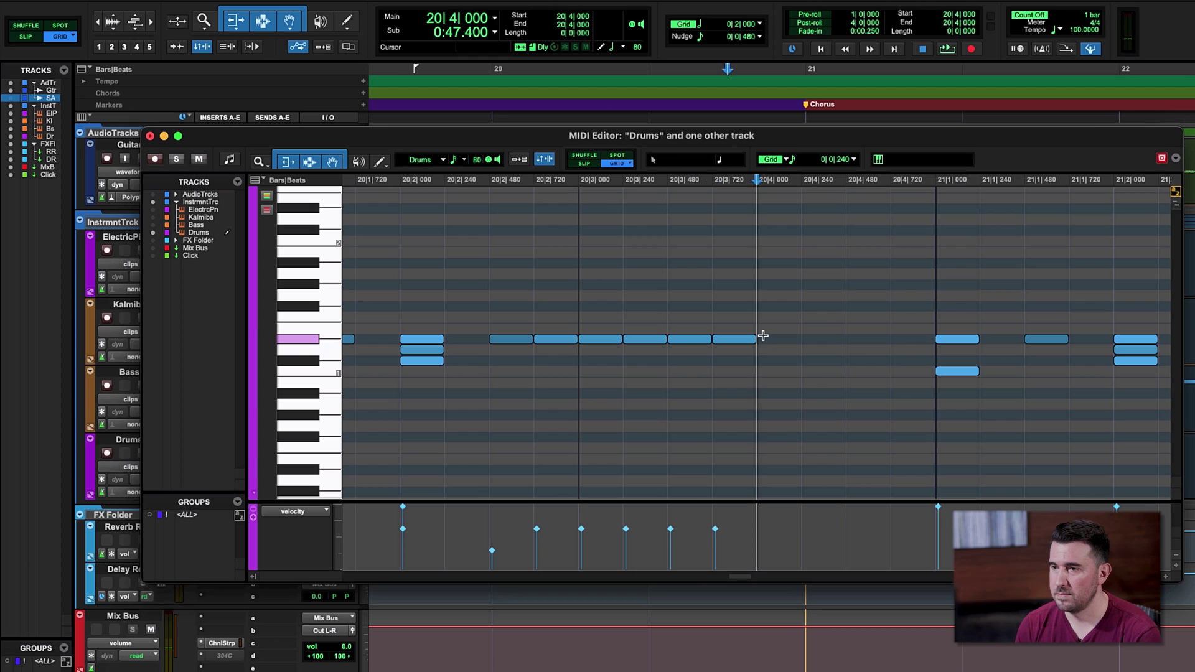
pyautogui.doubleClick(765, 338)
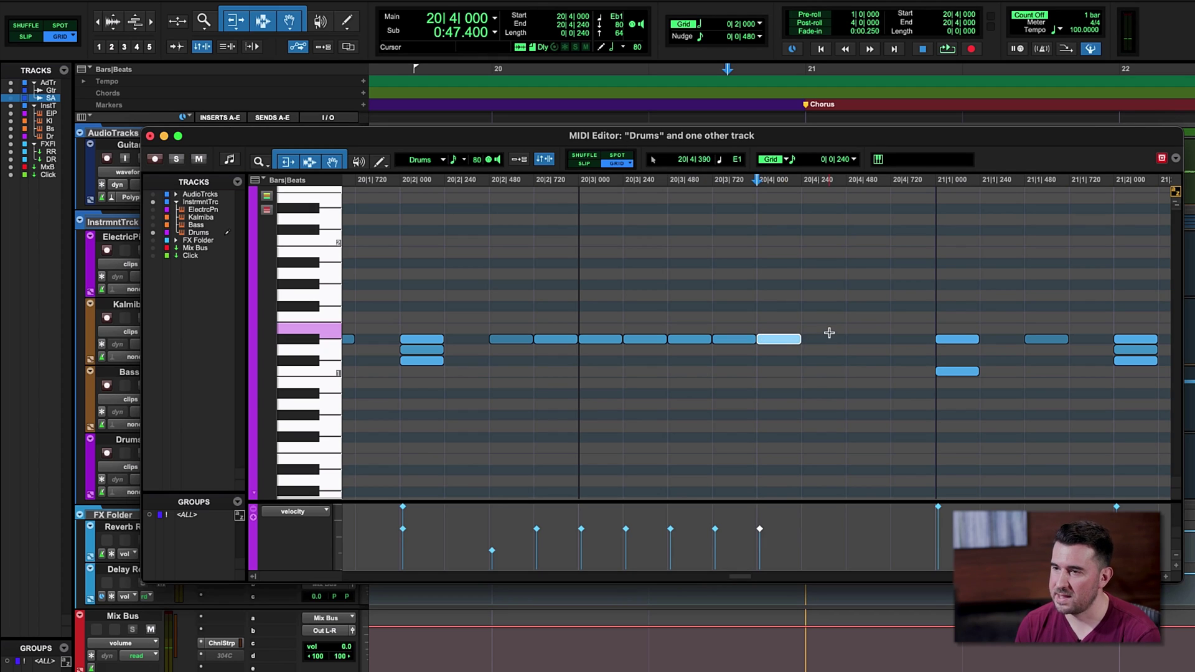
pyautogui.doubleClick(863, 315)
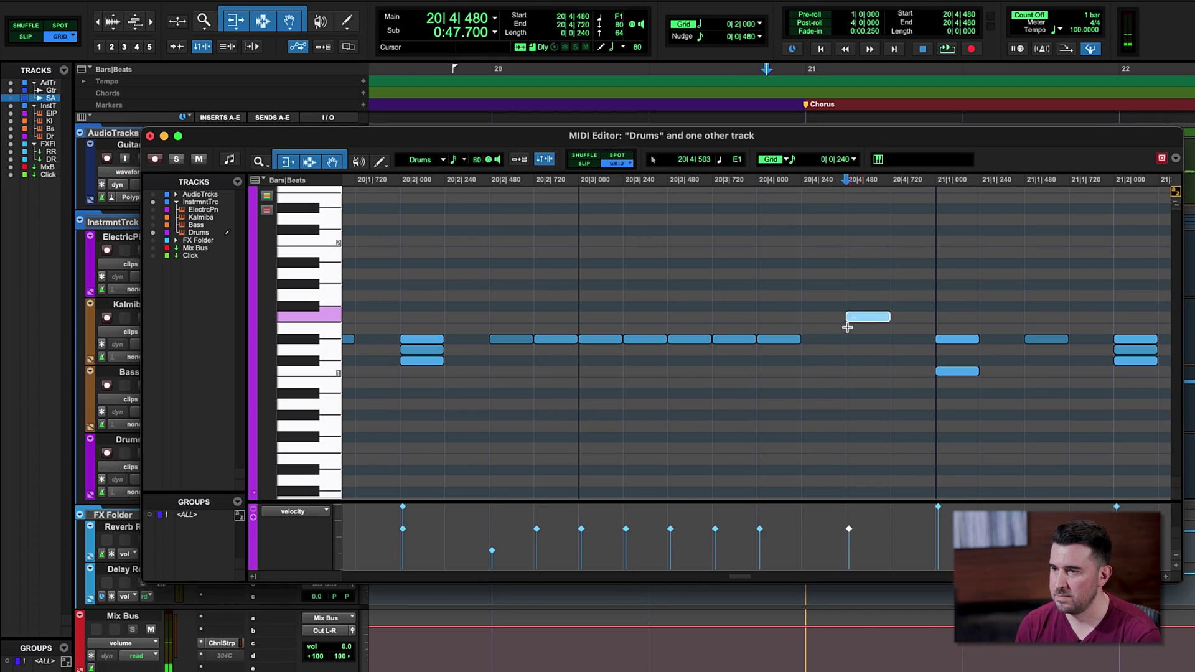
pyautogui.doubleClick(832, 339)
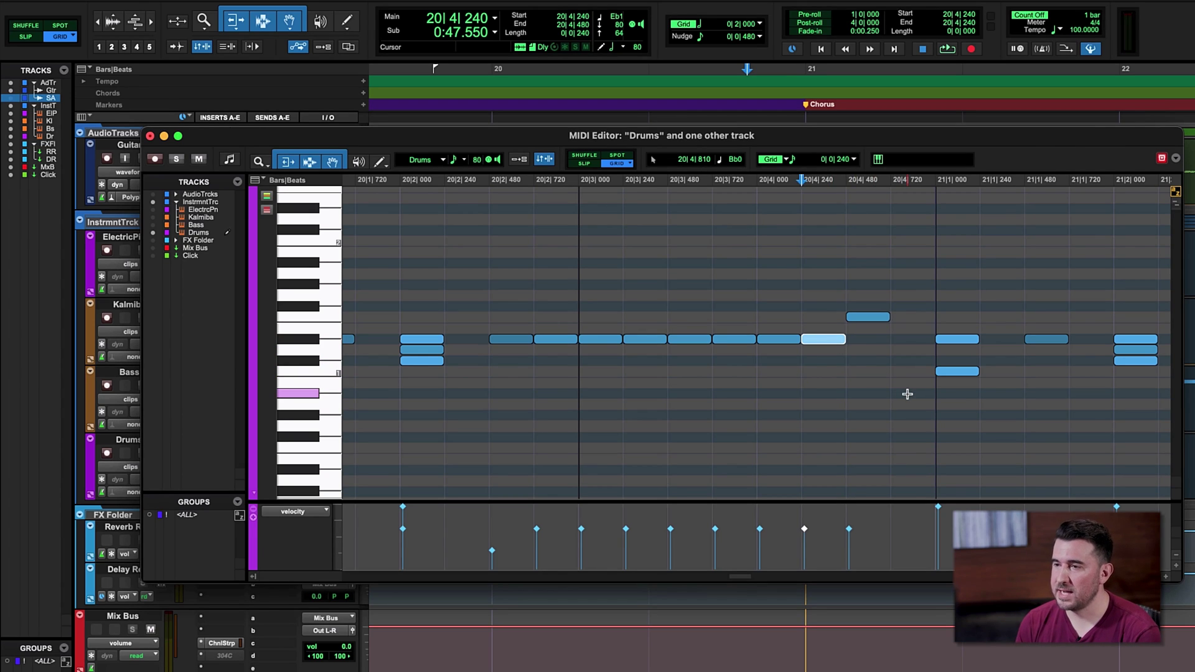
pyautogui.moveTo(907, 394); pyautogui.dragTo(604, 272)
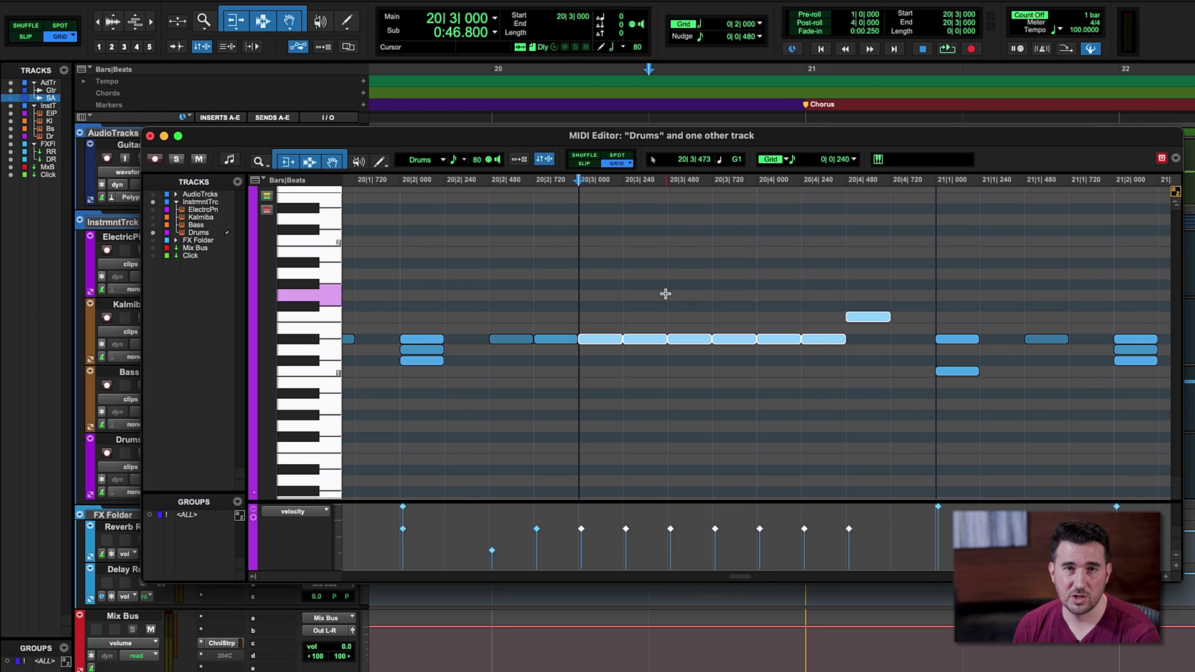
# - Pencil a soft-to-full velocity ramp across the new notes, then play the fill from 20|2|000
pyautogui.click(380, 162)
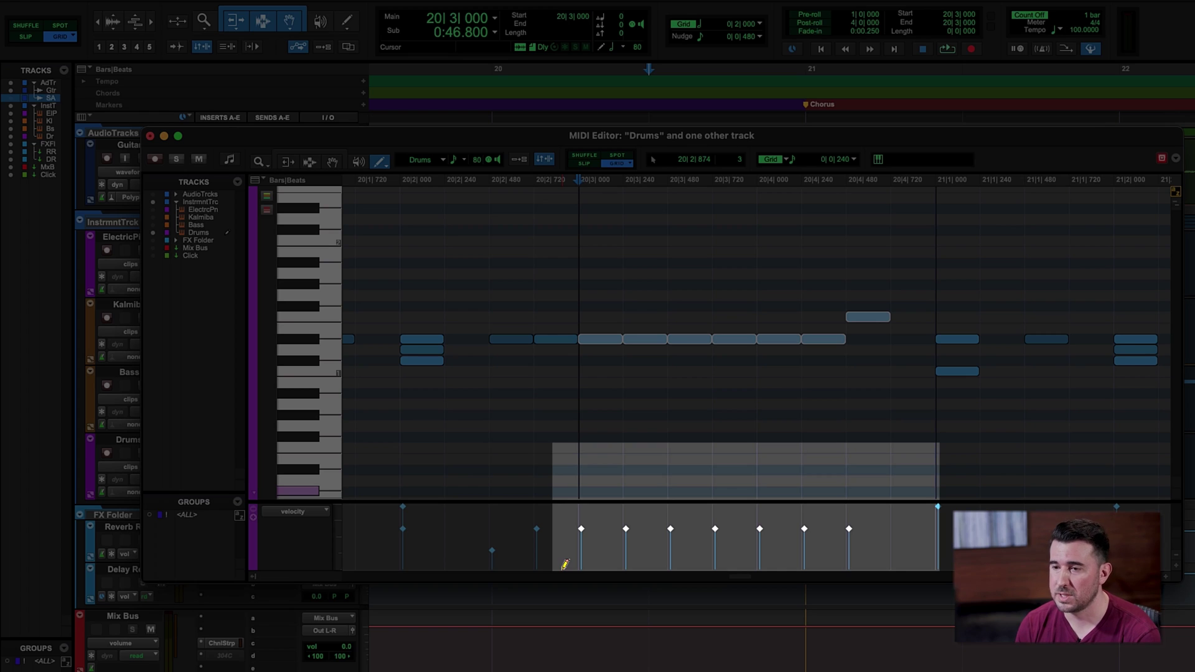
pyautogui.moveTo(565, 564); pyautogui.dragTo(630, 534)
pyautogui.moveTo(752, 497); pyautogui.dragTo(843, 465)
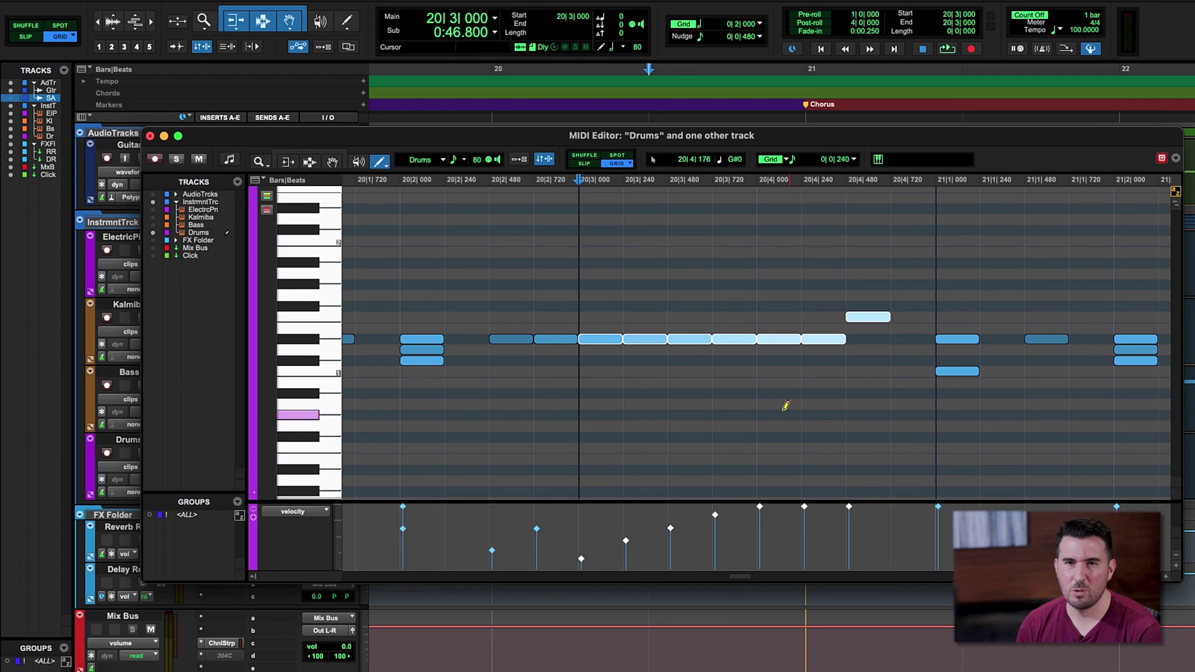
pyautogui.click(334, 154)
pyautogui.click(400, 262)
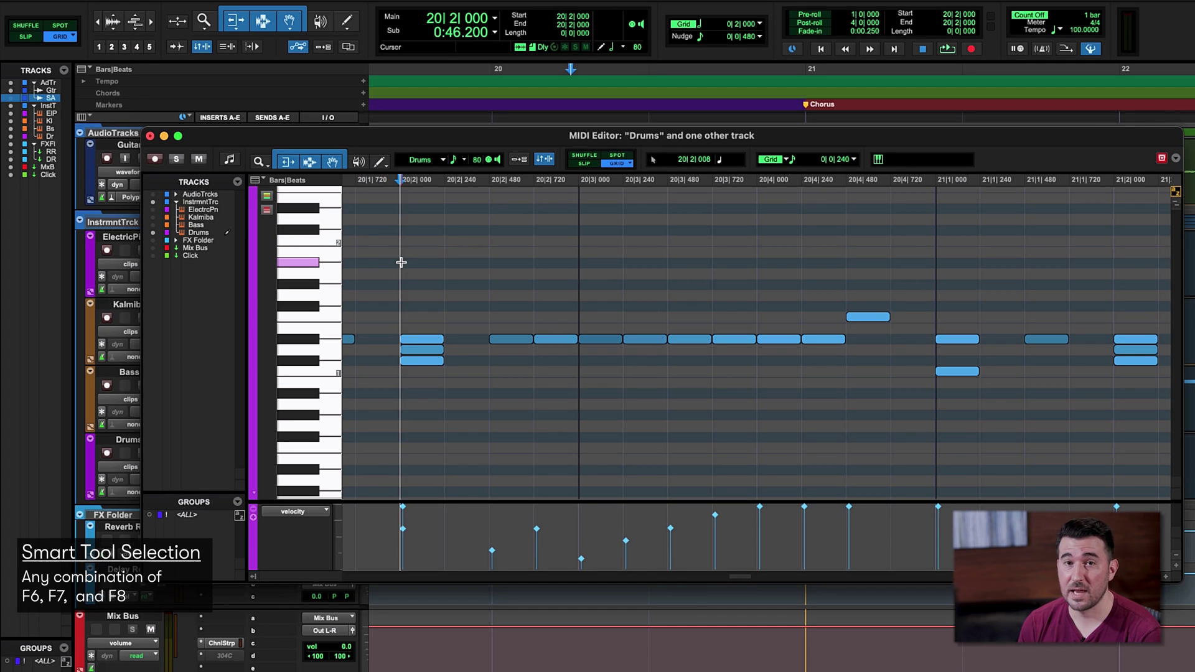
pyautogui.press('space')
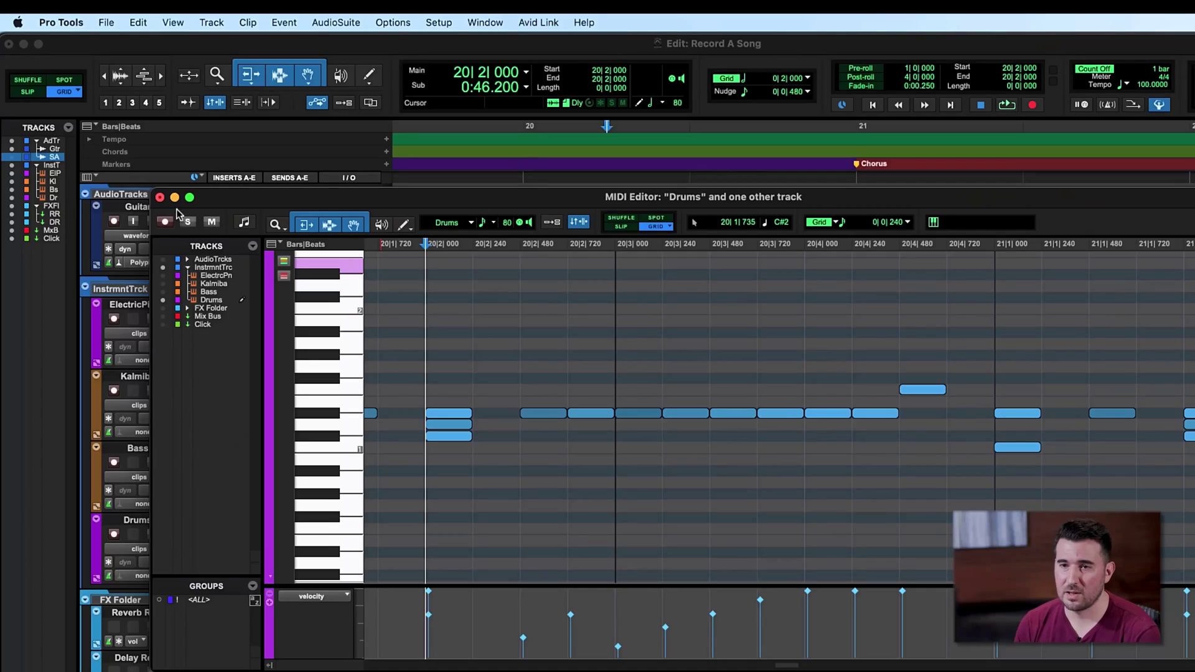
# - Close the MIDI Editor and switch to Slip mode
pyautogui.click(159, 197)
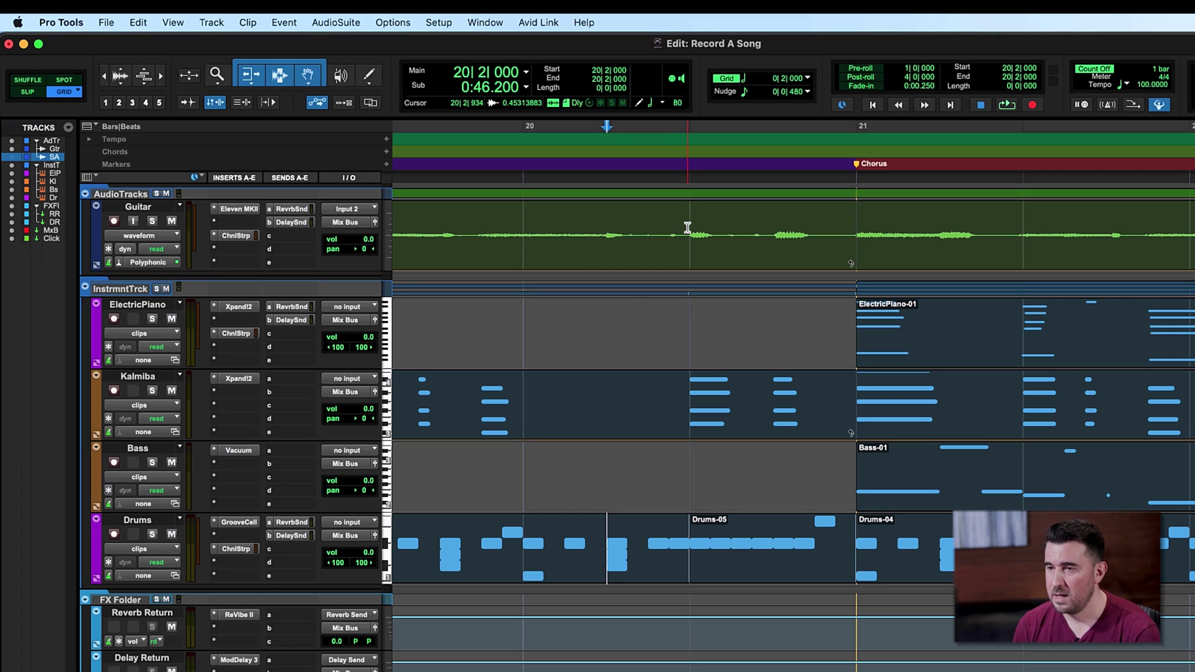
pyautogui.moveTo(704, 231); pyautogui.dragTo(737, 233)
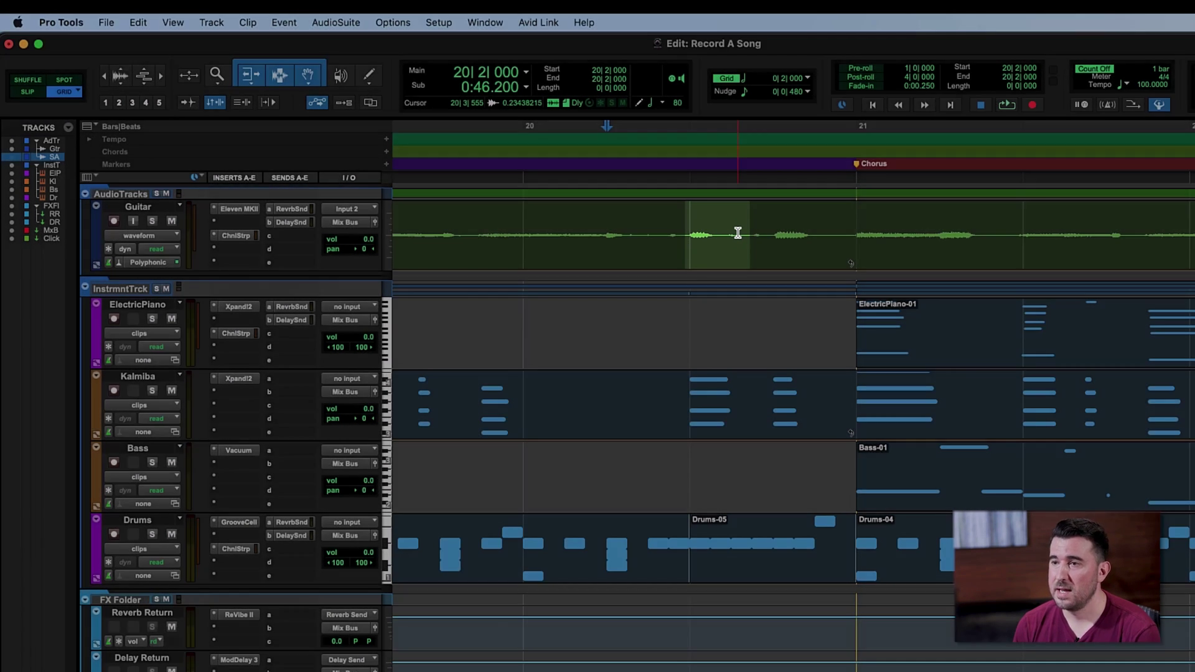
pyautogui.click(703, 231)
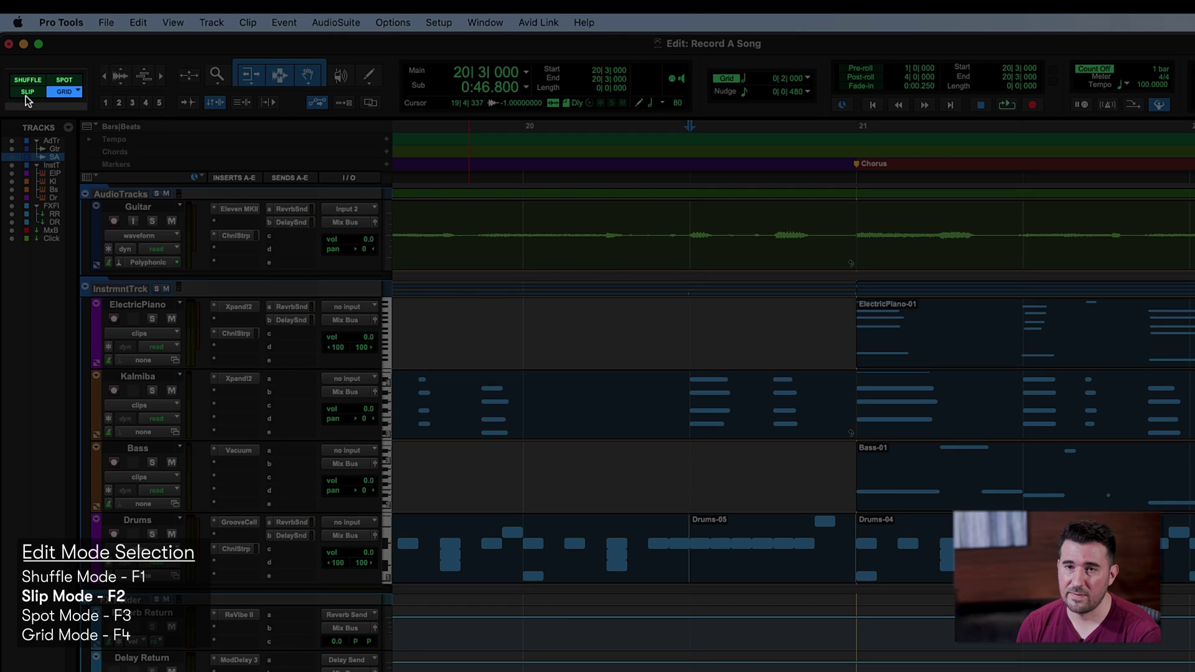
pyautogui.click(28, 93)
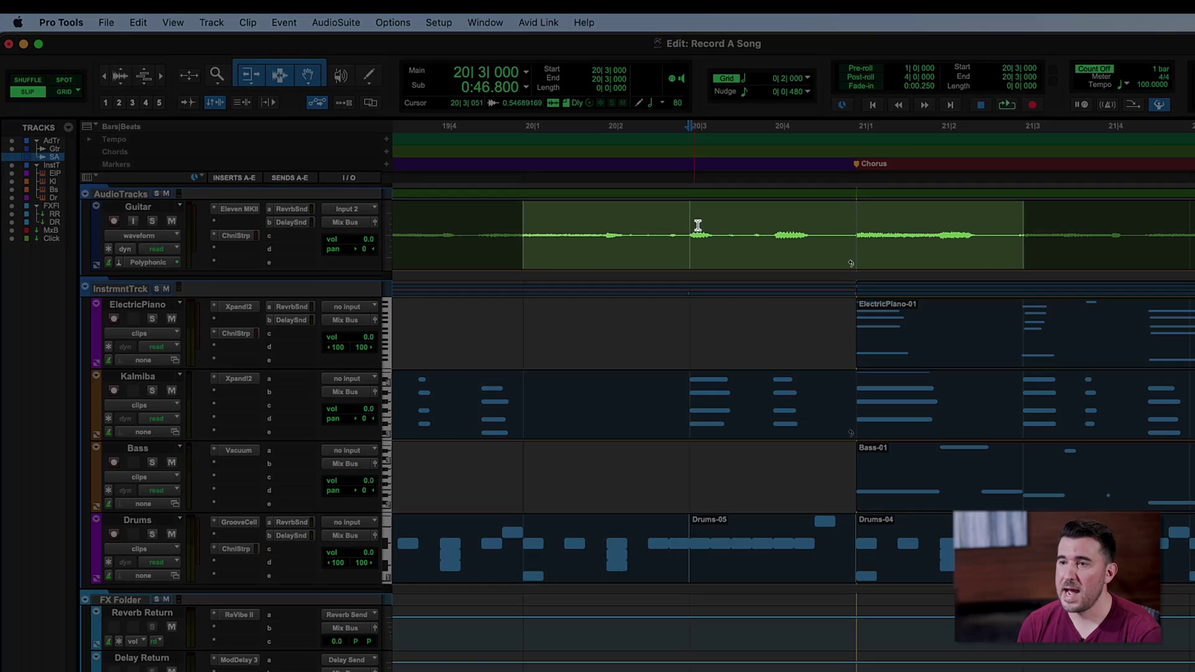
# - Zoom in and place the edit point at 20|3|619 on the Guitar track
pyautogui.click(743, 236)
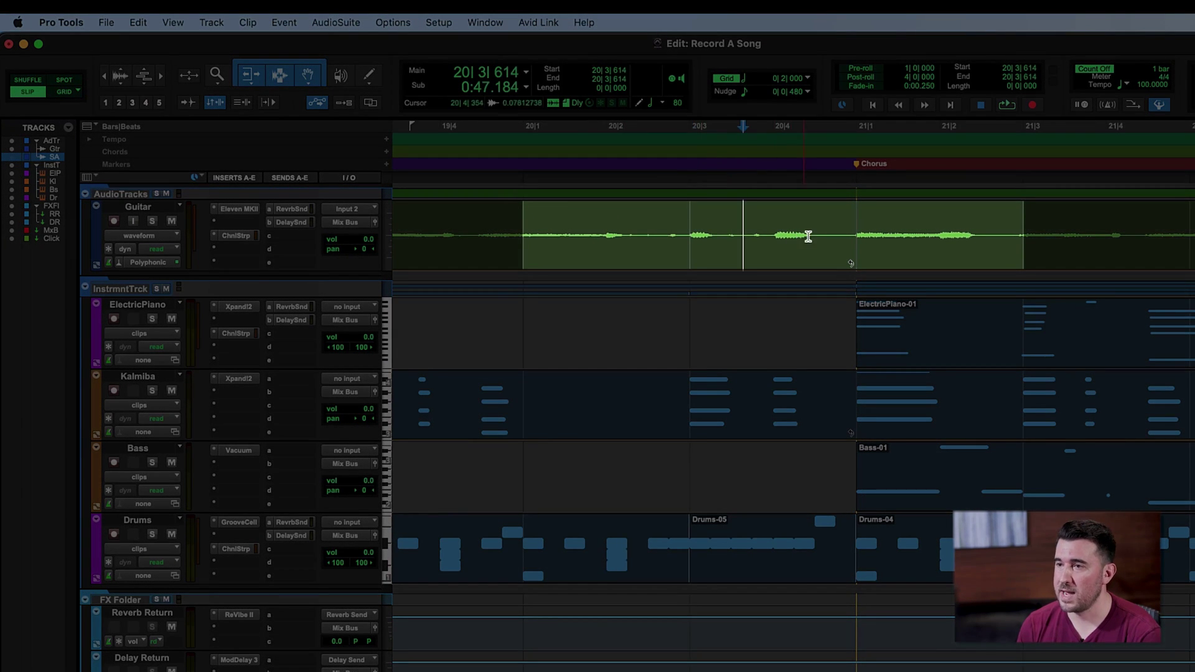
pyautogui.click(817, 236)
pyautogui.click(740, 231)
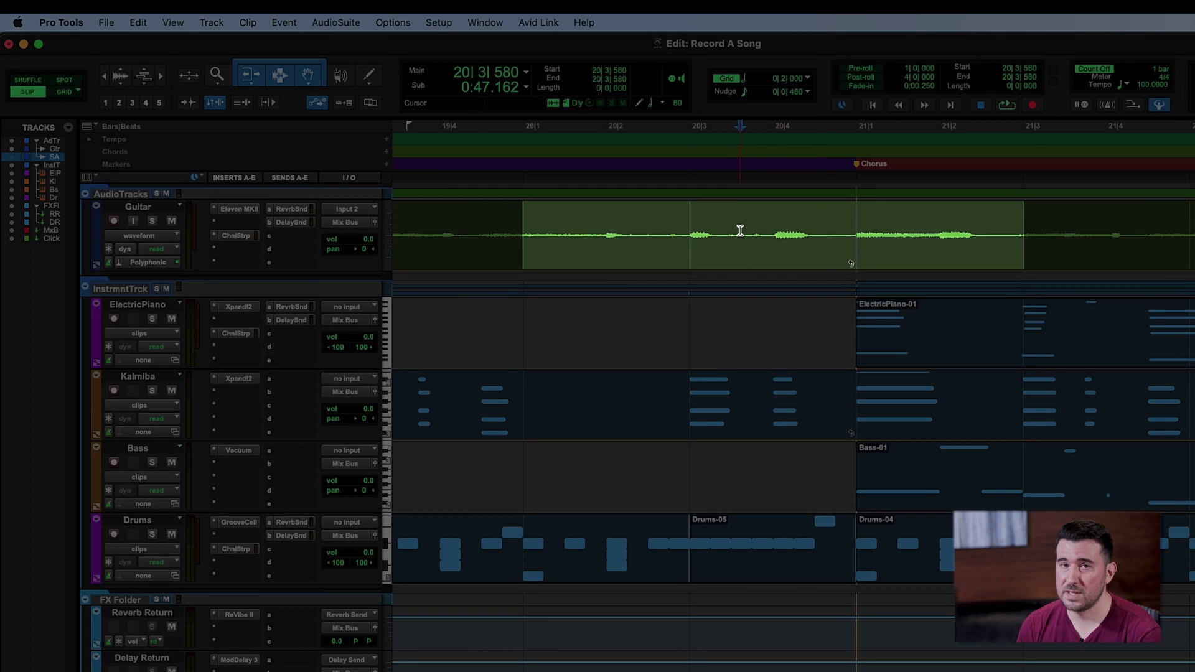
pyautogui.click(800, 235)
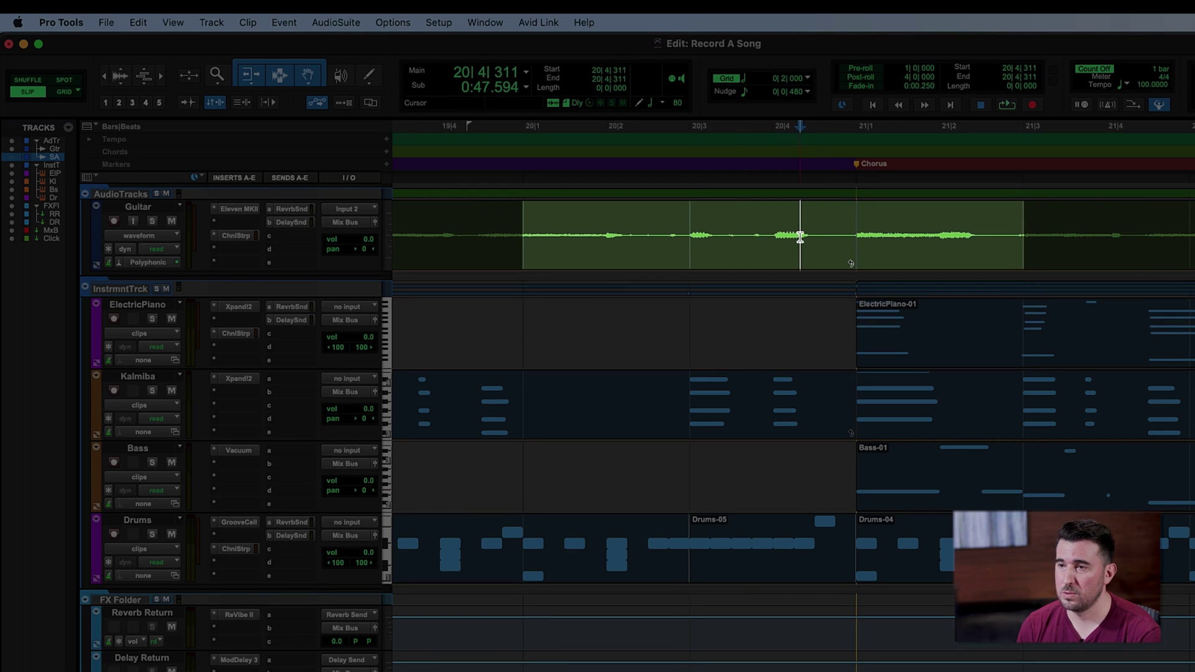
pyautogui.click(744, 232)
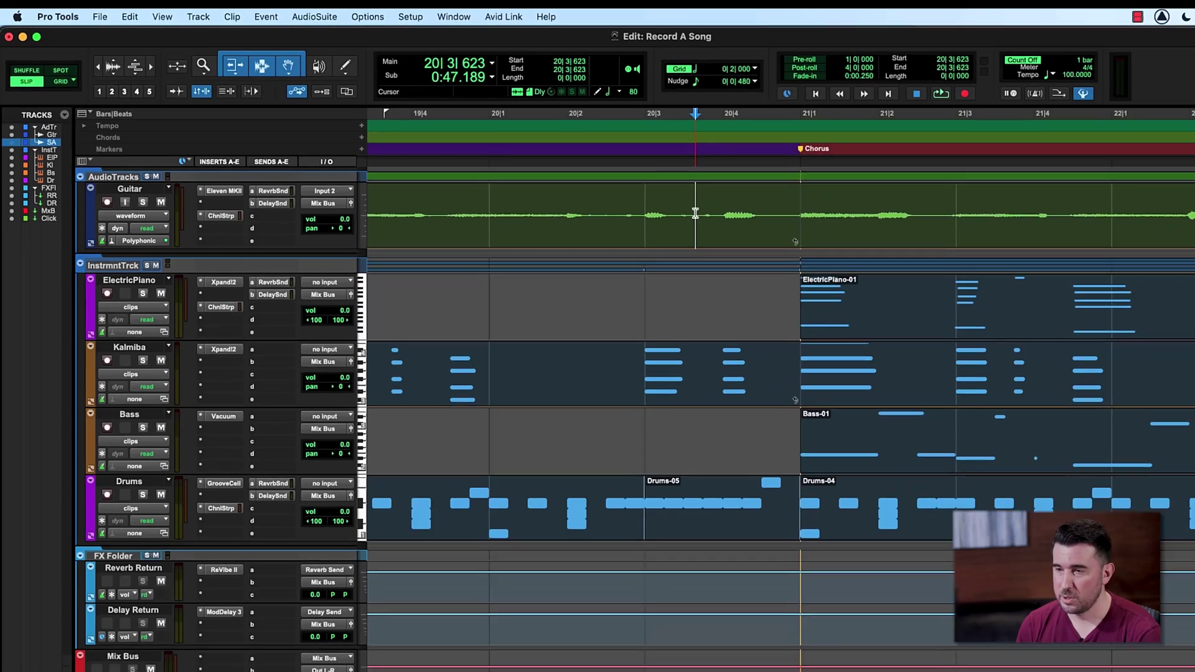
pyautogui.press('super+bracketright')
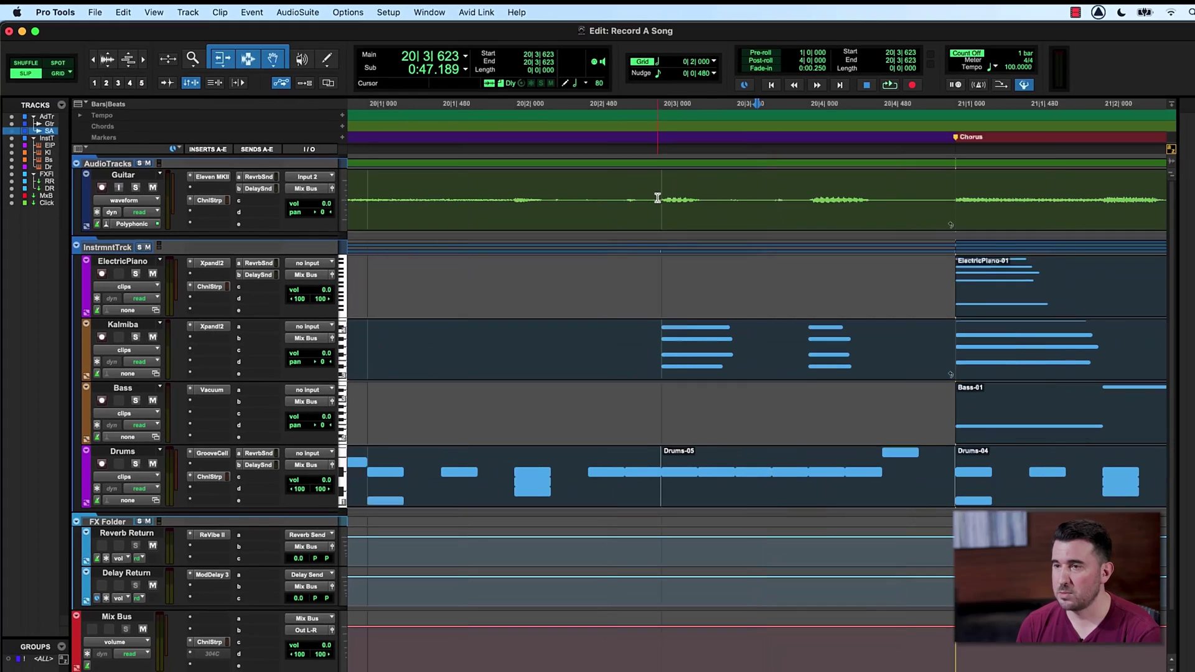
pyautogui.press('super+bracketright')
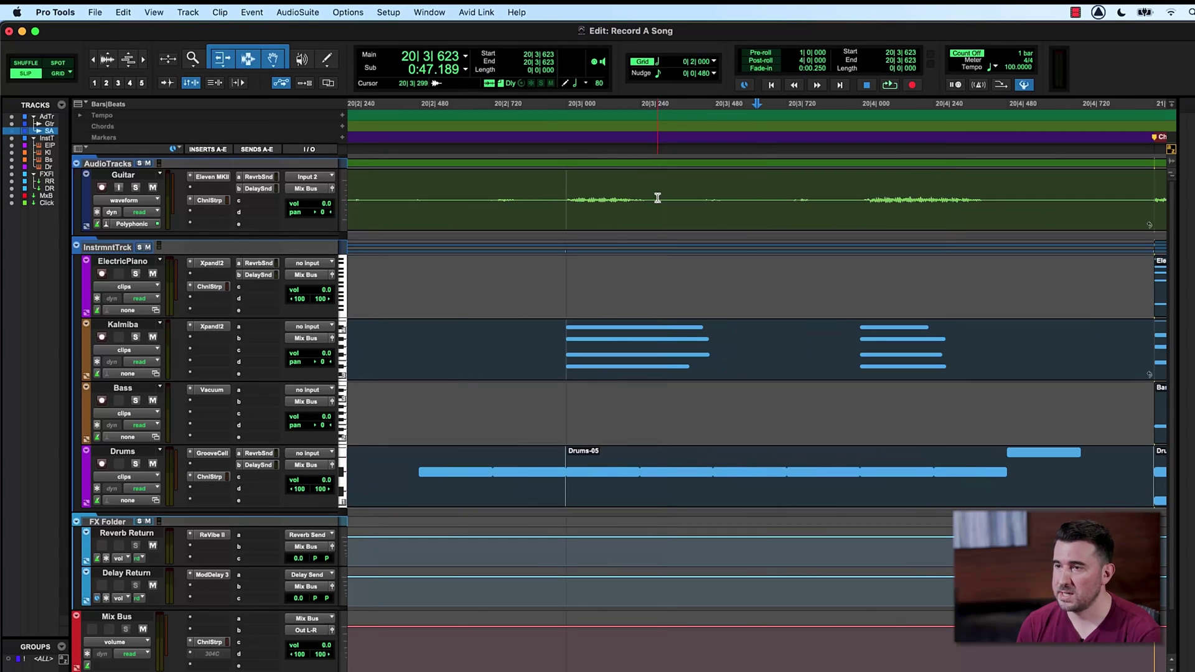
pyautogui.click(755, 202)
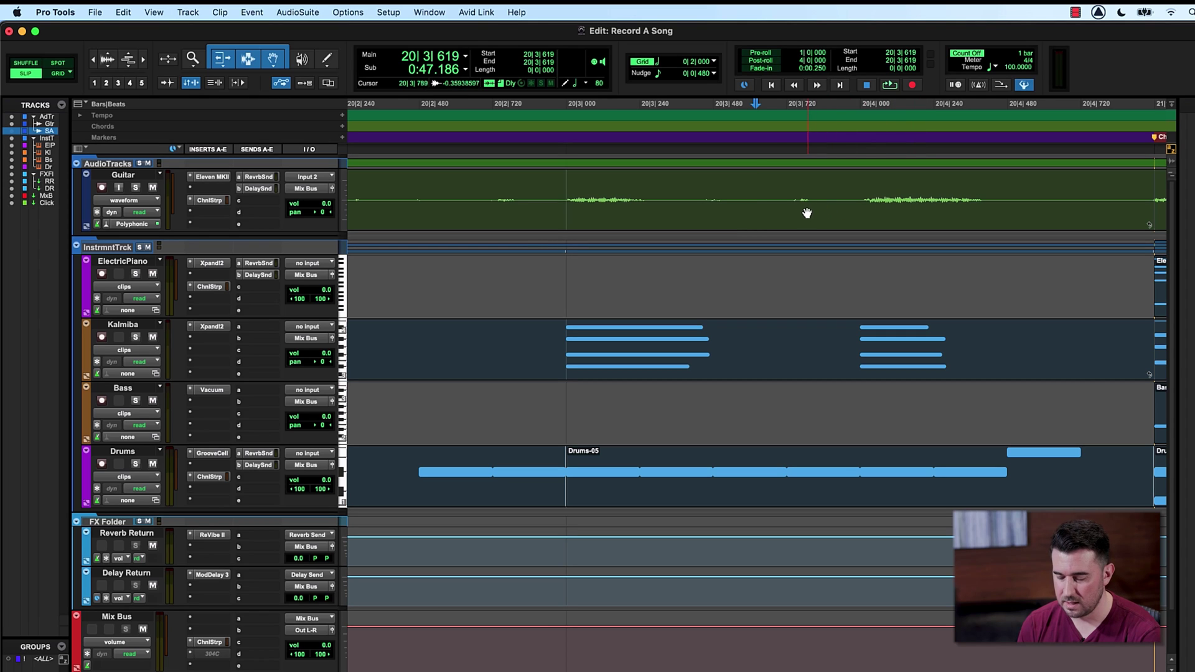
# - Split the Guitar and Kalimba clips at 20|3|619
pyautogui.press('super+e')
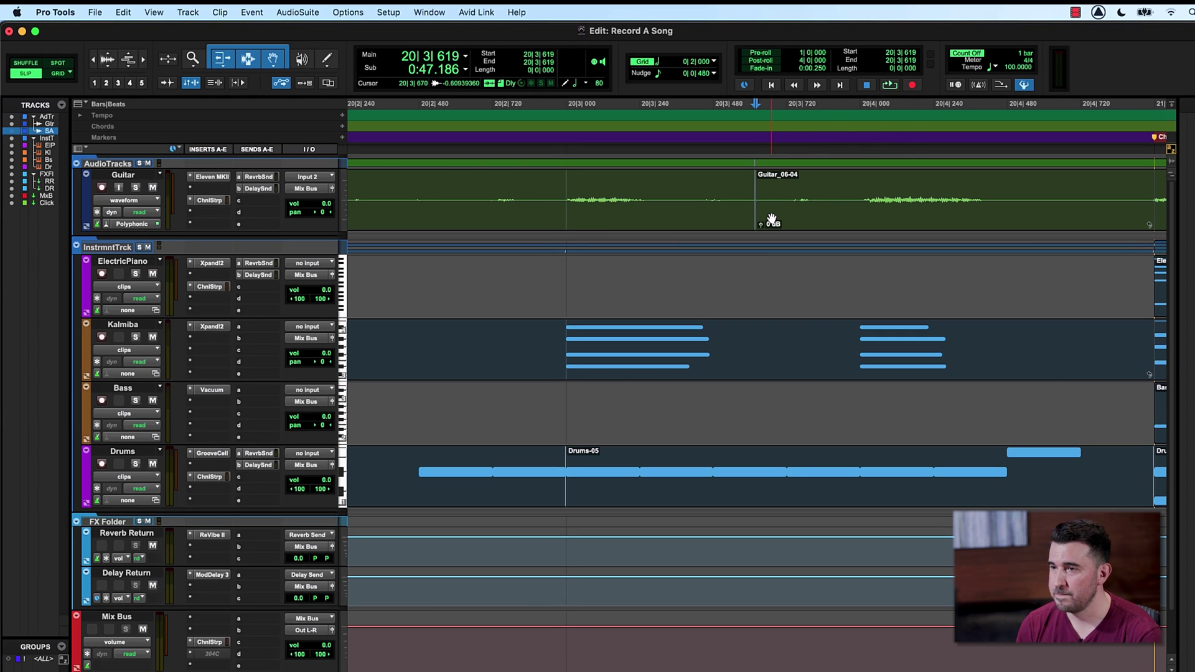
pyautogui.click(755, 345)
pyautogui.press('super+e')
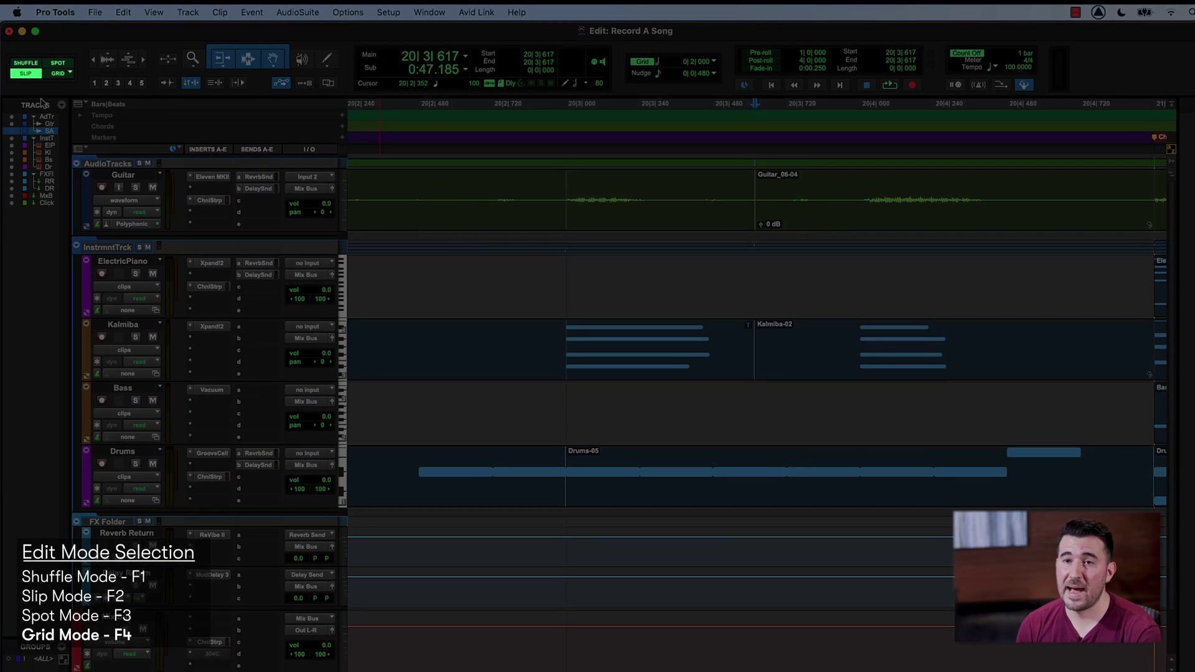
# - In Grid mode, delete the leftover Kalimba-02 and Guitar_06-04 clips before bar 21
pyautogui.click(57, 74)
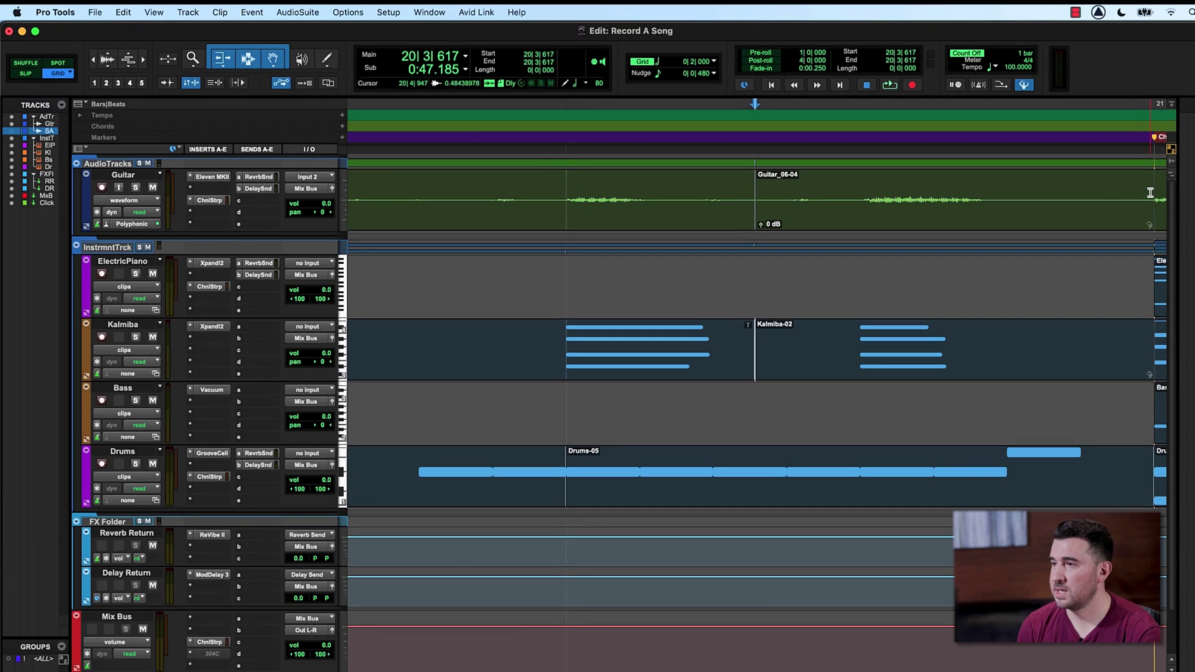
pyautogui.click(1150, 193)
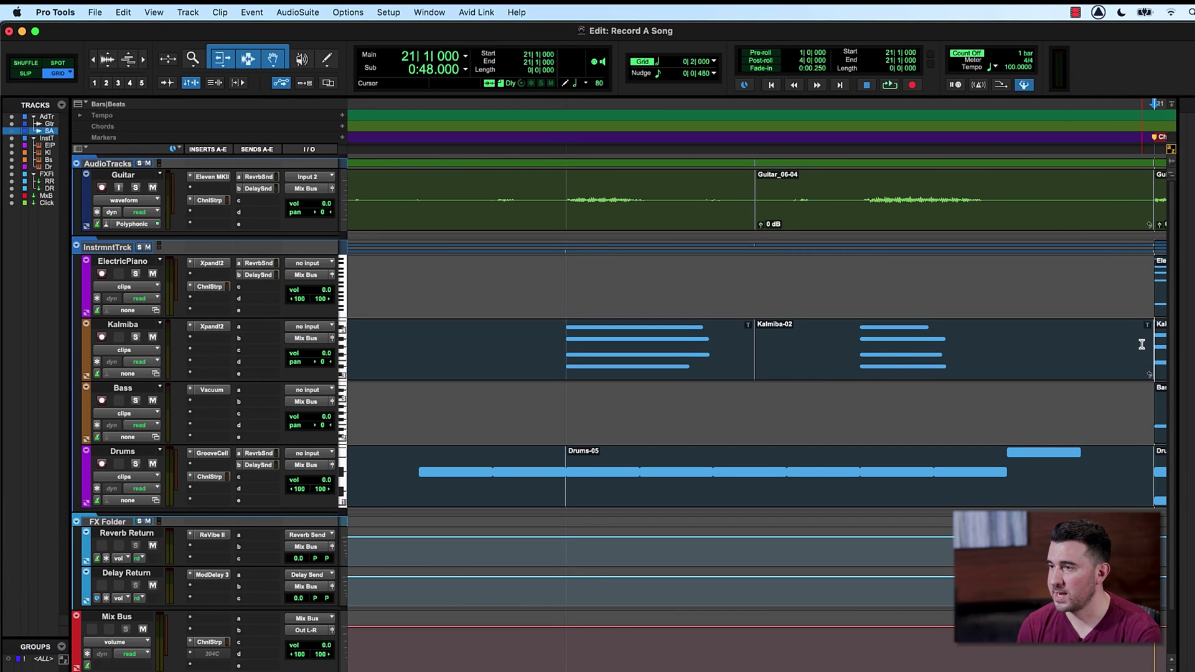
pyautogui.click(1112, 369)
pyautogui.press('Delete')
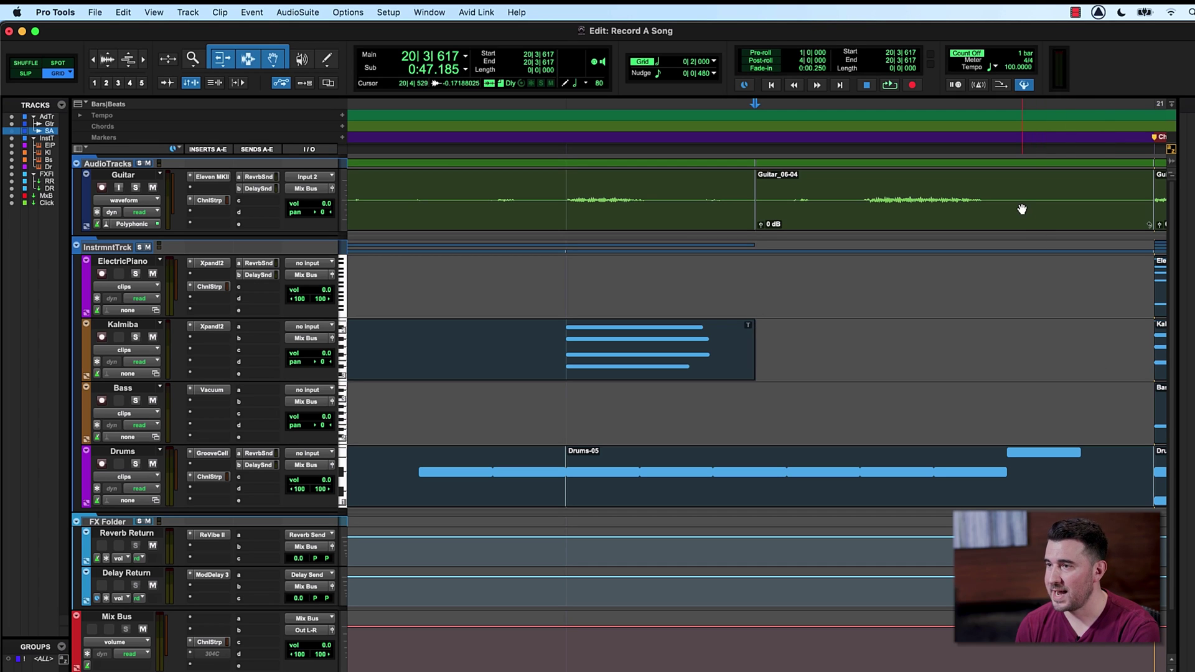
pyautogui.click(1021, 209)
pyautogui.press('Delete')
# - Zoom out and play back from bar 20 into the Chorus
pyautogui.press('r')
pyautogui.press('r')
pyautogui.press('r')
pyautogui.press('r')
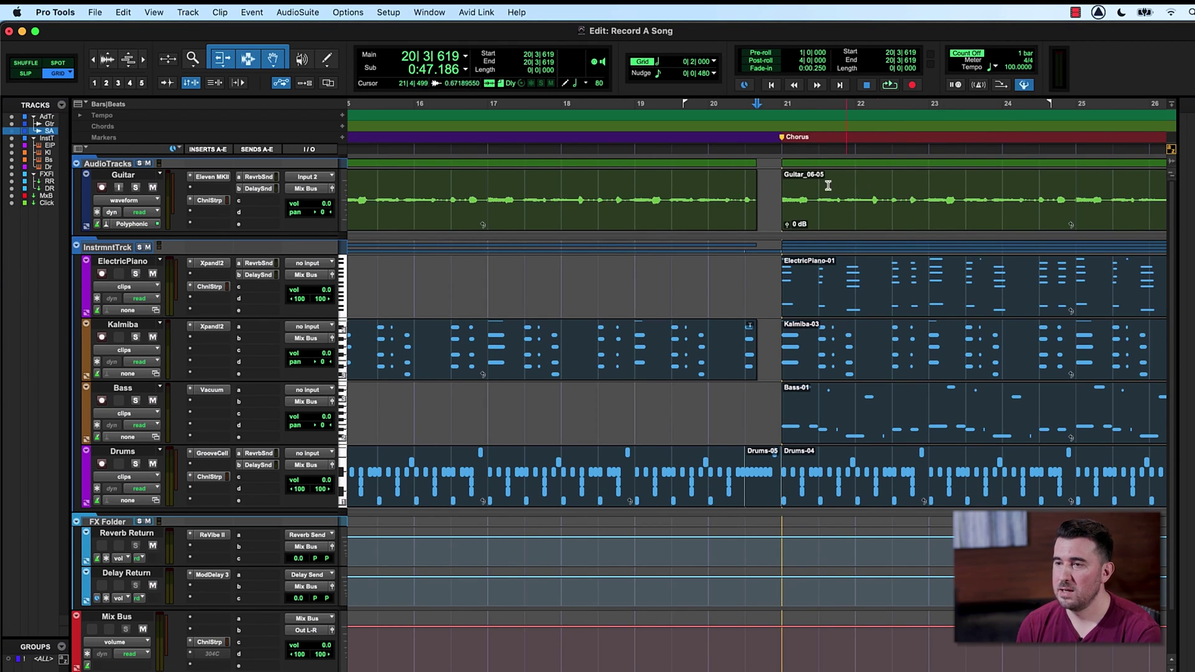
pyautogui.click(708, 138)
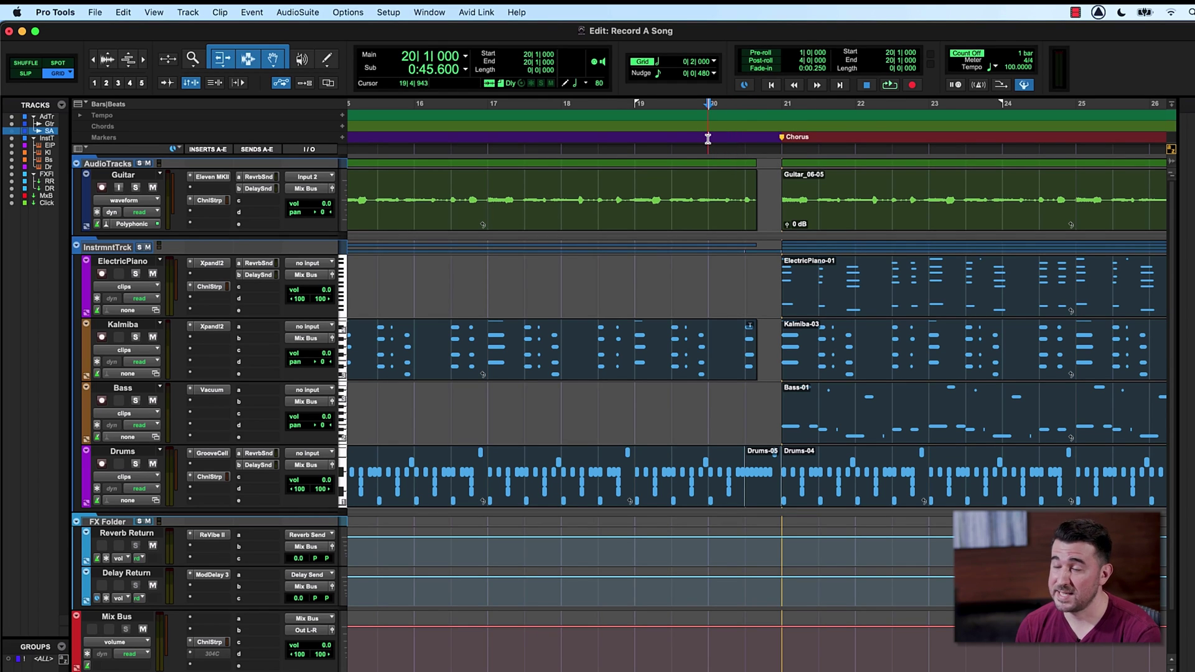
pyautogui.press('space')
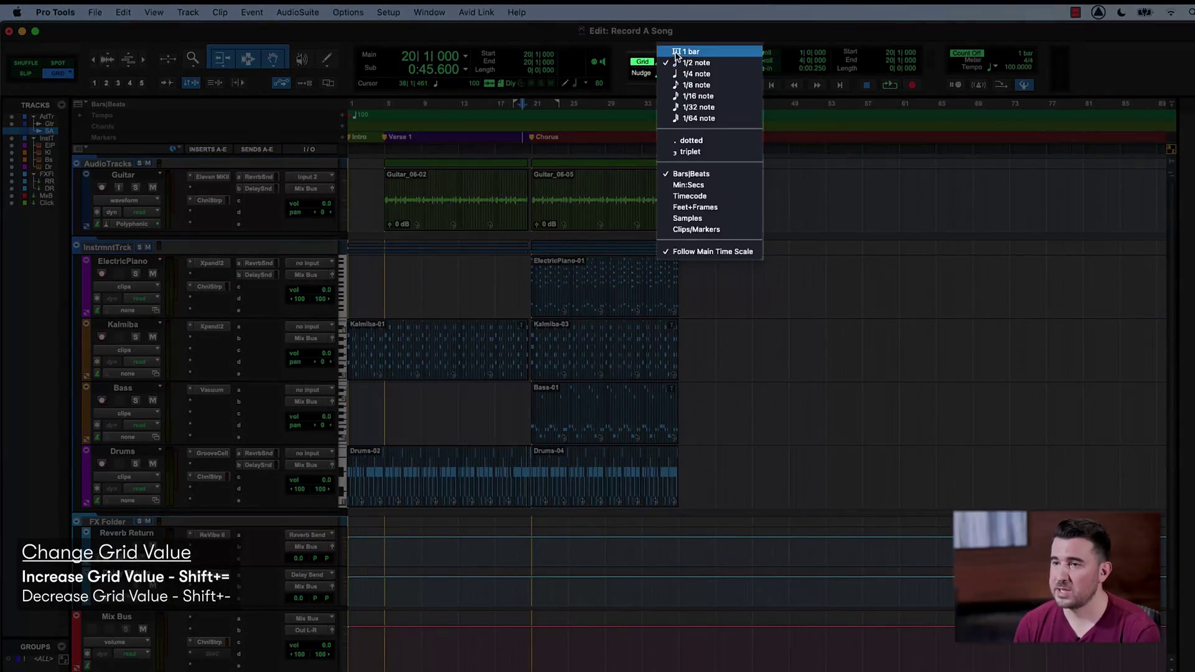
# - Set the grid to 1 bar and group all bar 5–37 Verse 1 and Chorus clips into Group-01
pyautogui.click(690, 51)
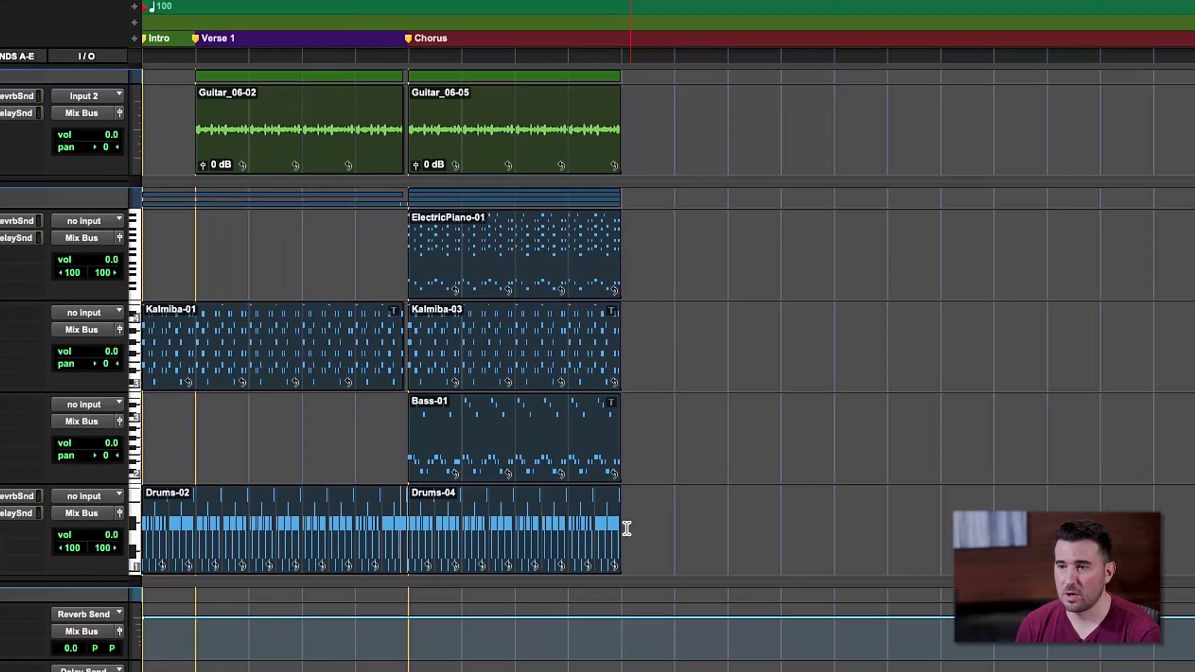
pyautogui.moveTo(626, 528); pyautogui.dragTo(192, 106)
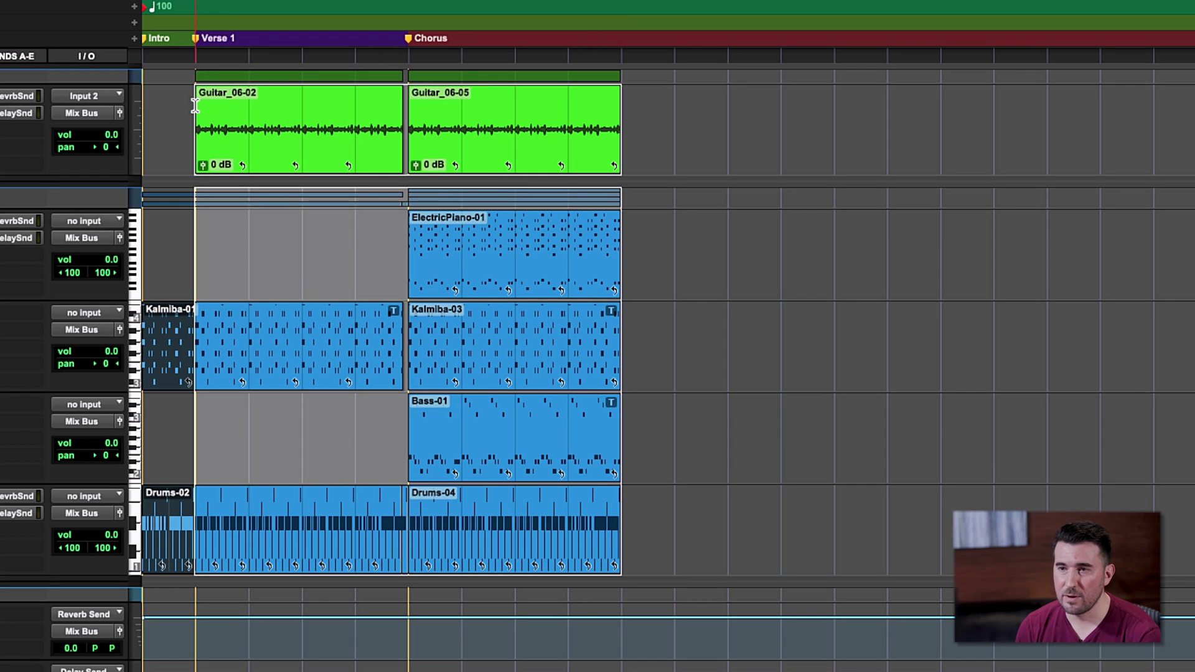
pyautogui.rightClick(473, 165)
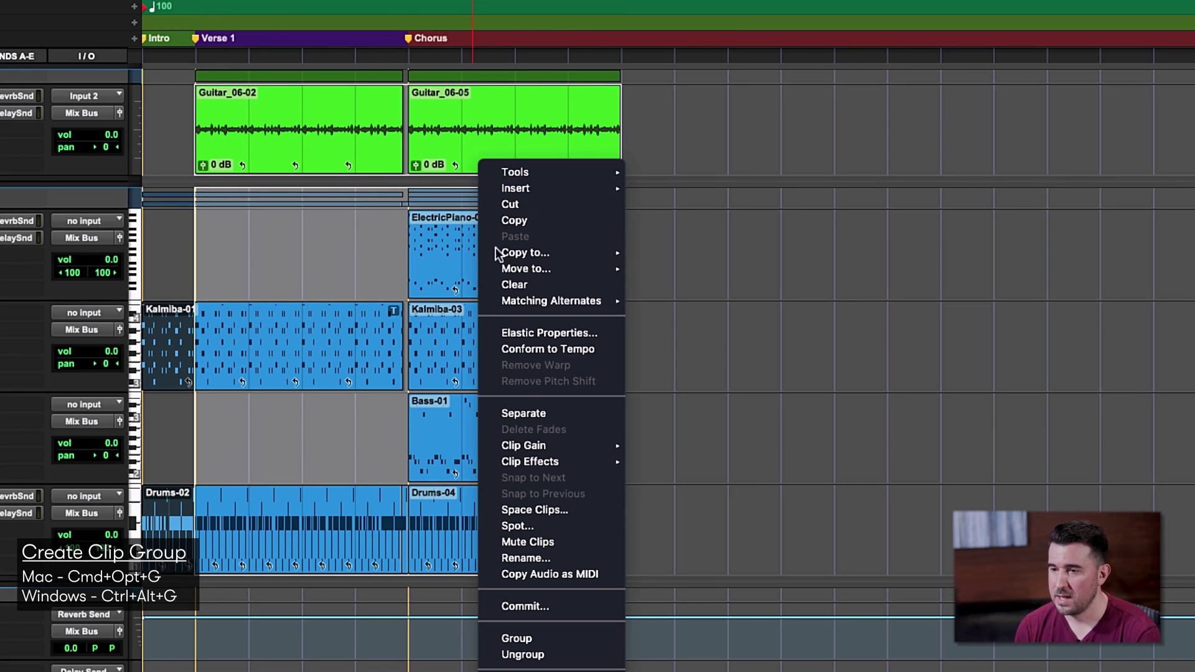
pyautogui.click(535, 632)
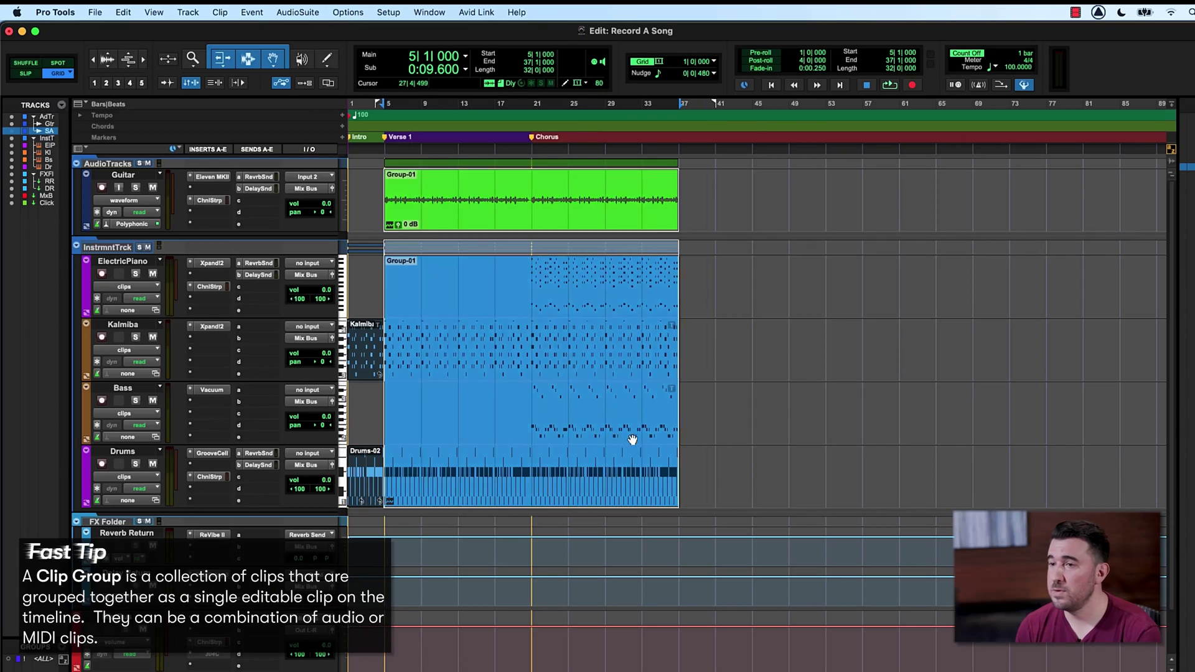
# - Duplicate Group-01 so the copy runs from bar 37 to bar 69
pyautogui.moveTo(596, 440)
pyautogui.mouseDown()
pyautogui.moveTo(643, 440)
pyautogui.moveTo(595, 440)
pyautogui.mouseUp()
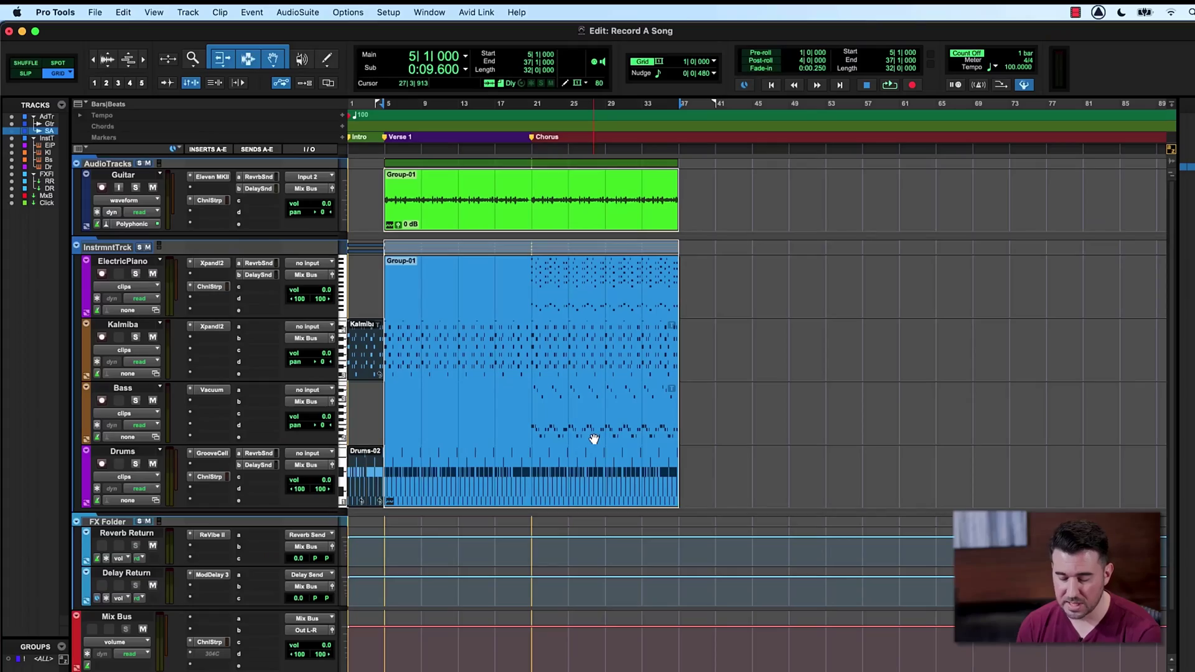
pyautogui.press('super+d')
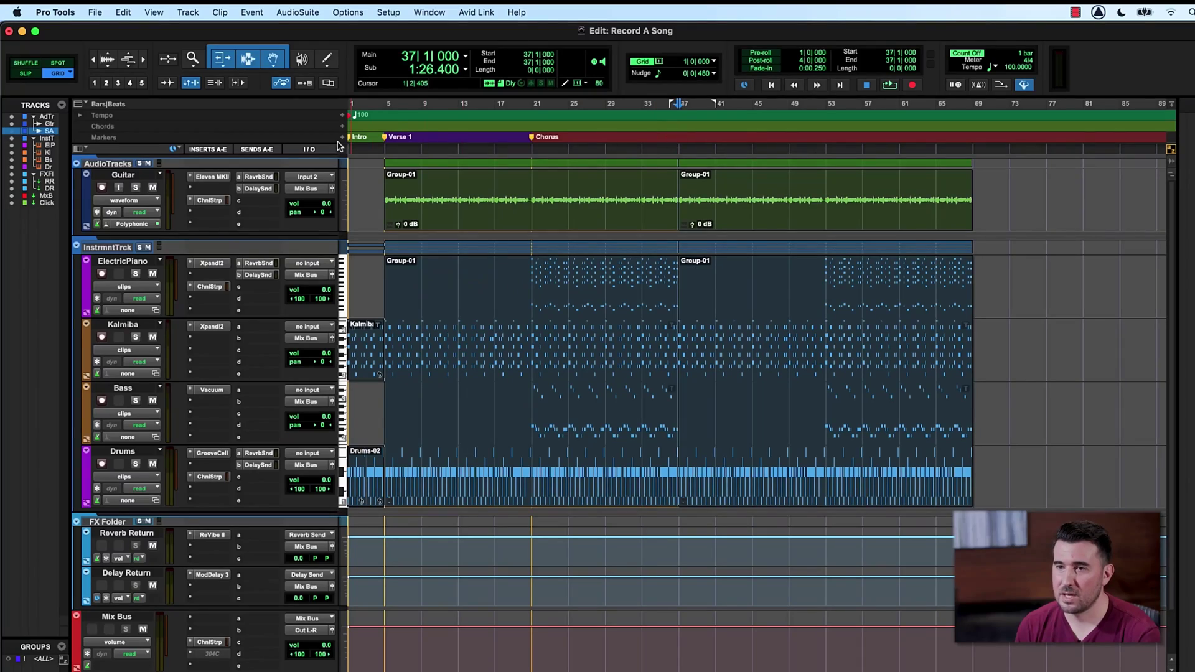
# - Add a 'Verse 2' marker at bar 37 and a 'Chorus 2' marker at bar 53
pyautogui.click(342, 137)
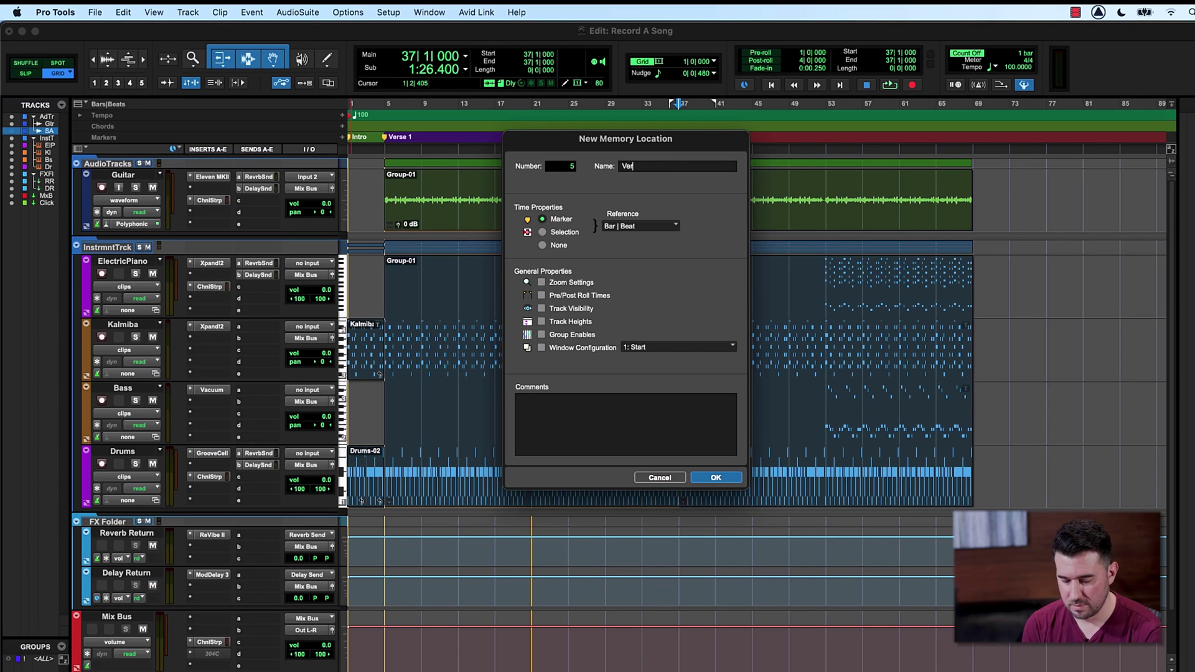
pyautogui.press('Return')
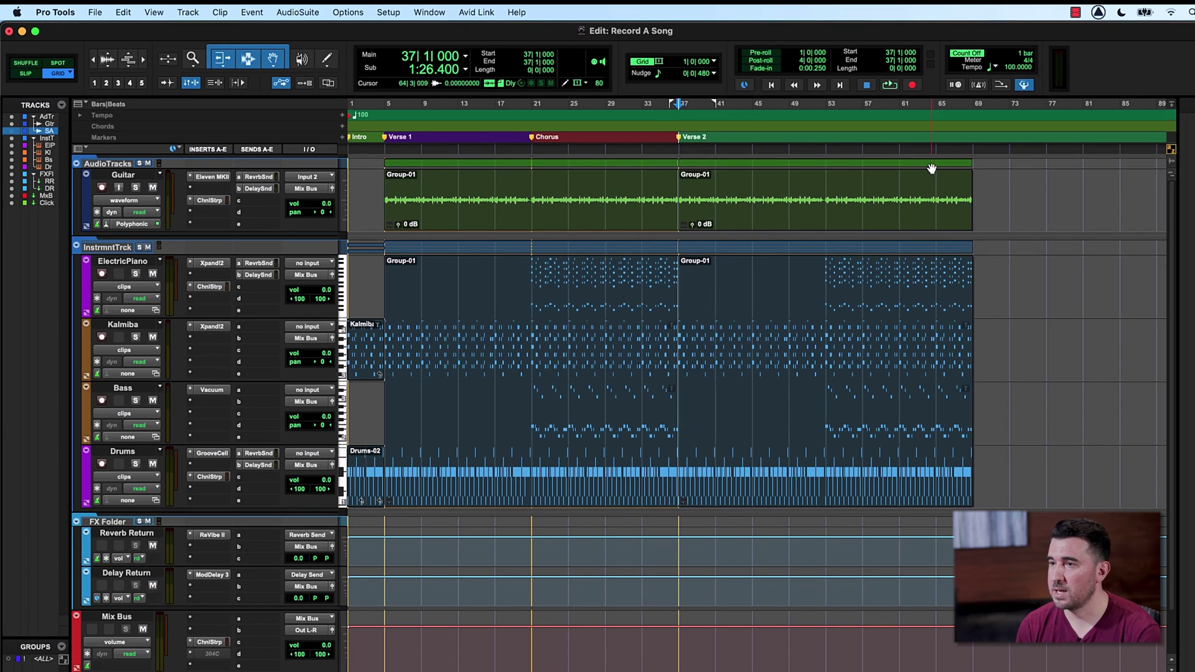
pyautogui.click(828, 136)
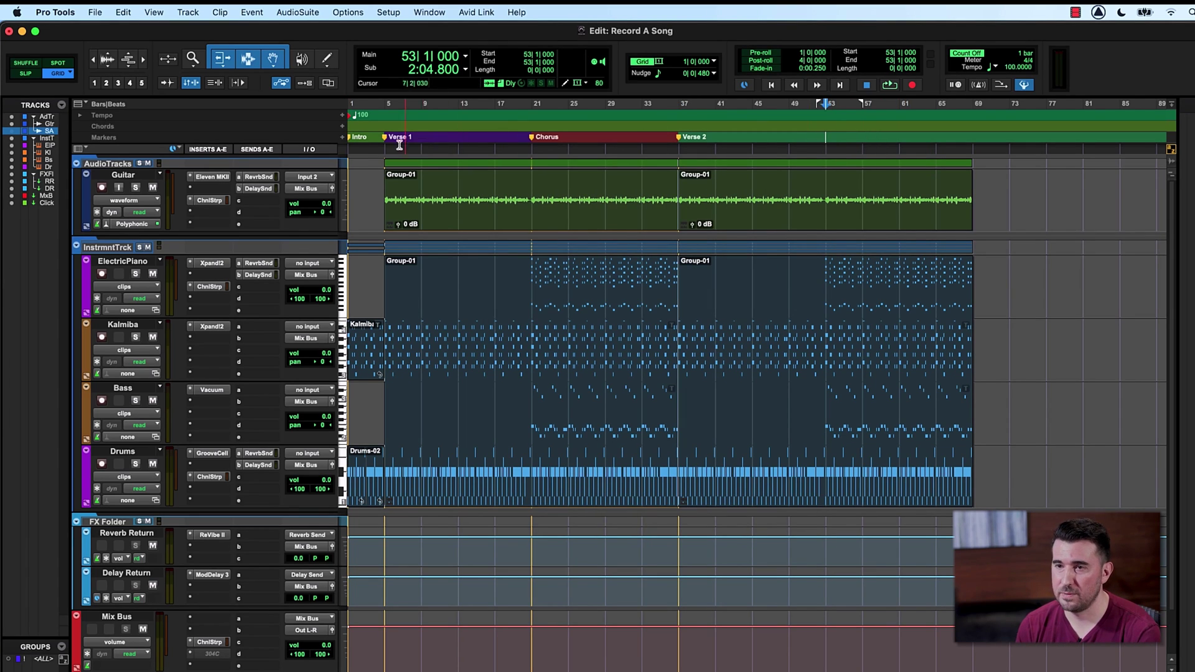
pyautogui.click(342, 137)
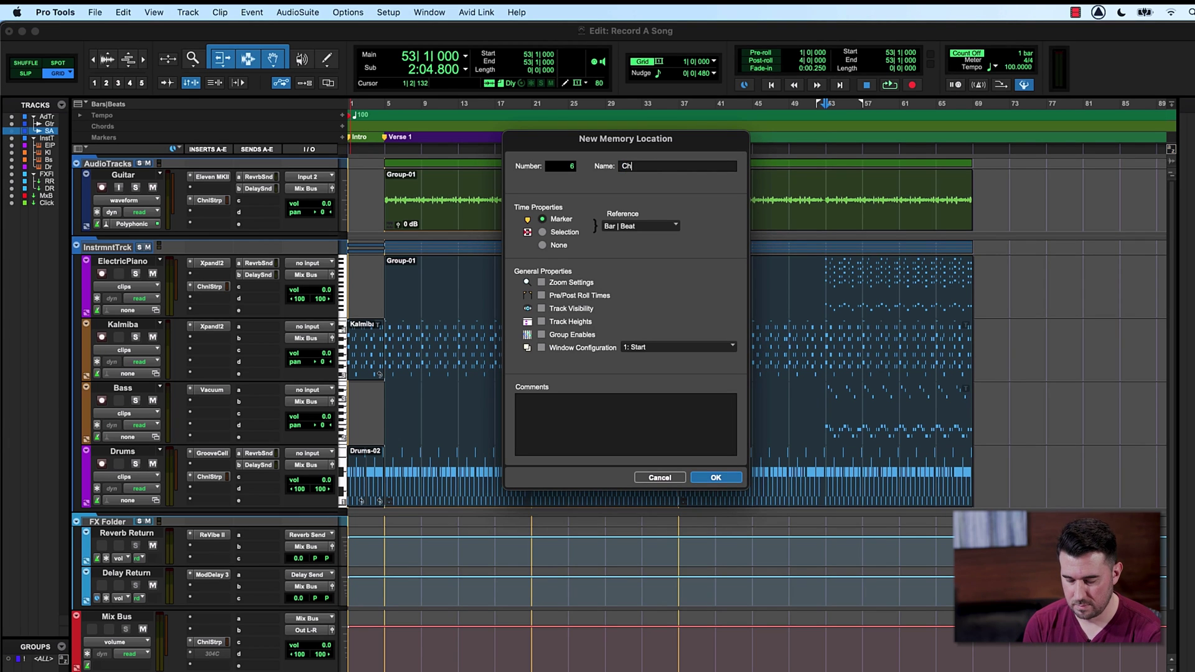
pyautogui.press('Return')
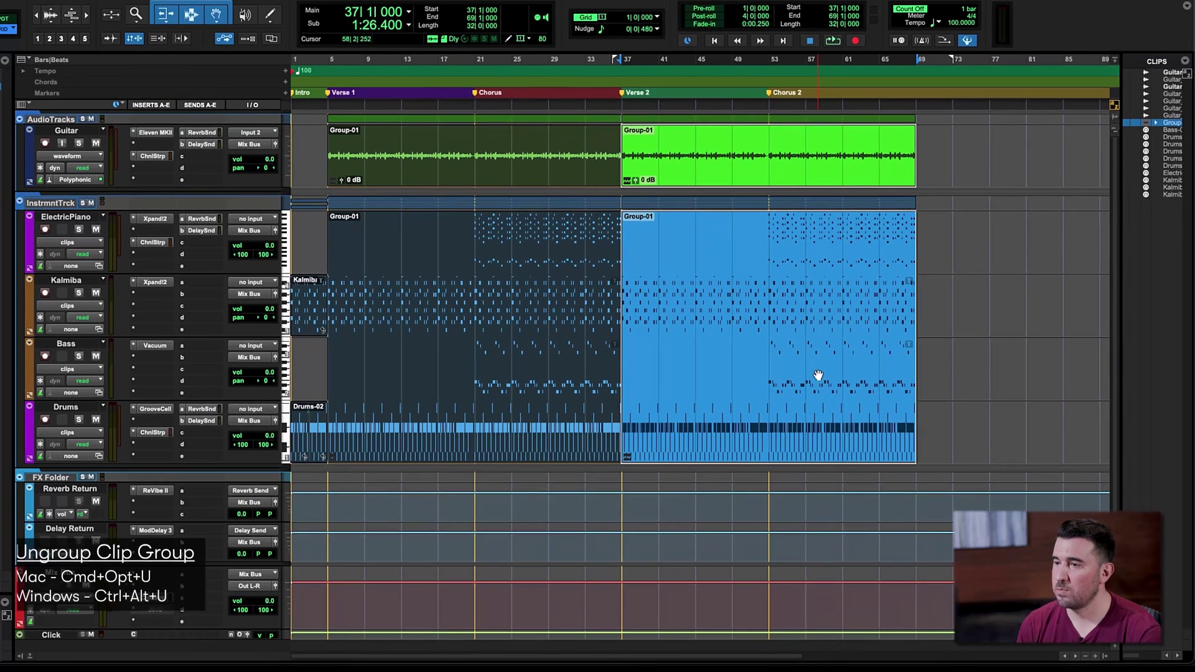
# - Ungroup the second clip group into individual clips
pyautogui.rightClick(875, 418)
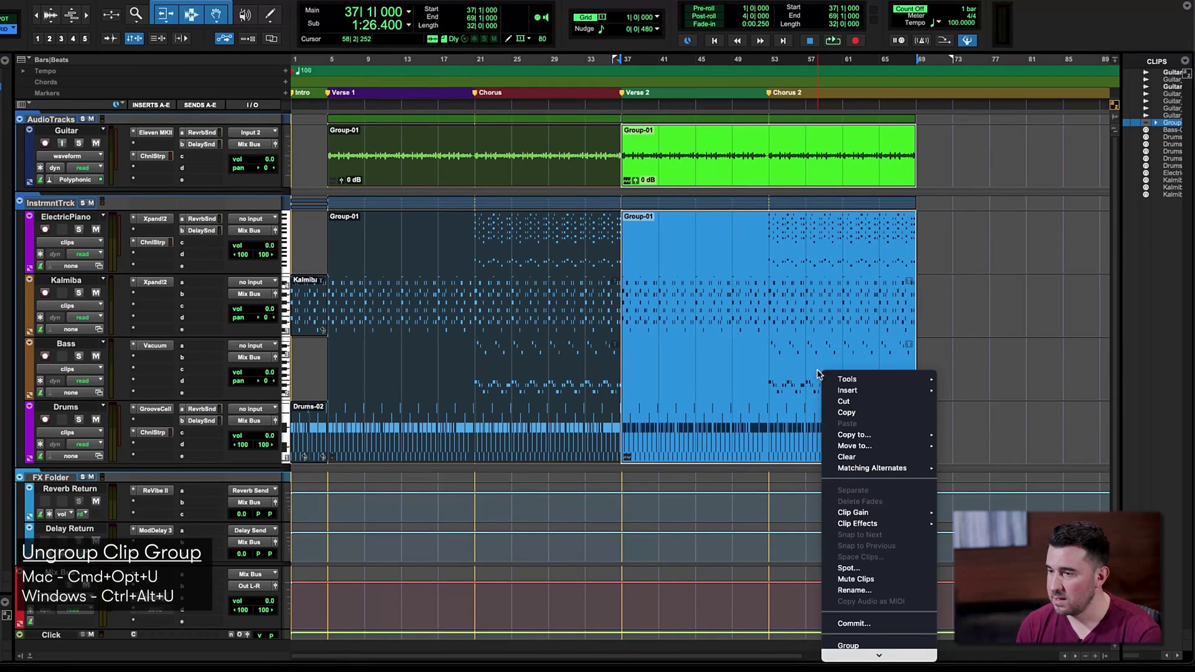
pyautogui.scroll(-3, 878, 647)
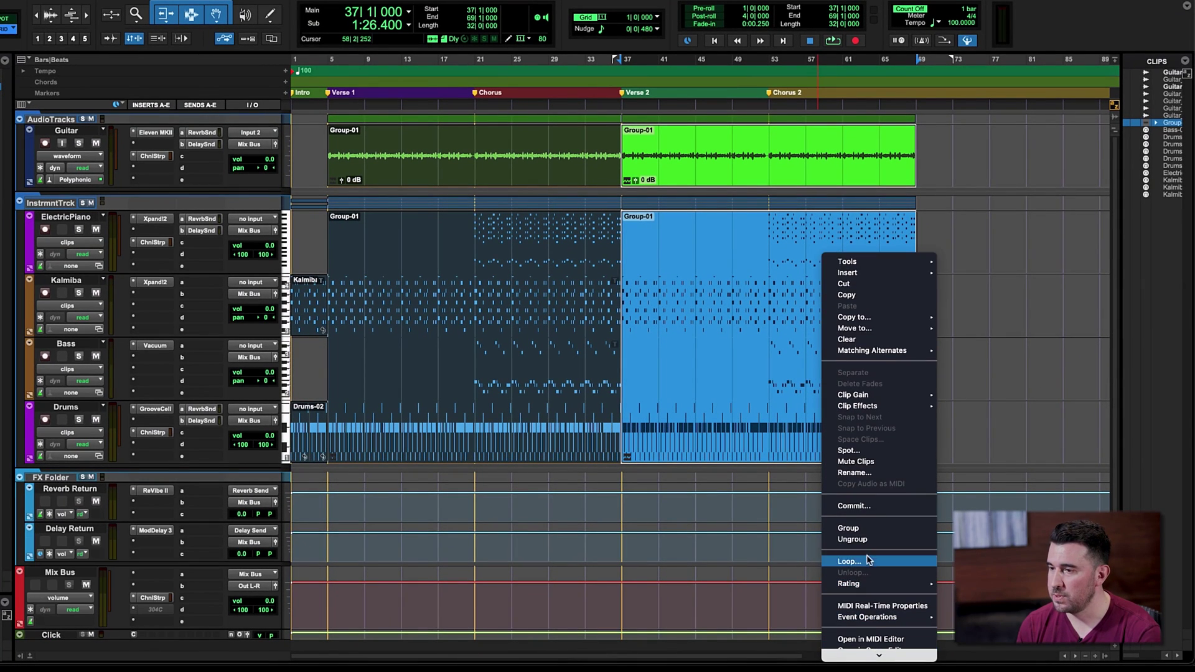
pyautogui.click(866, 539)
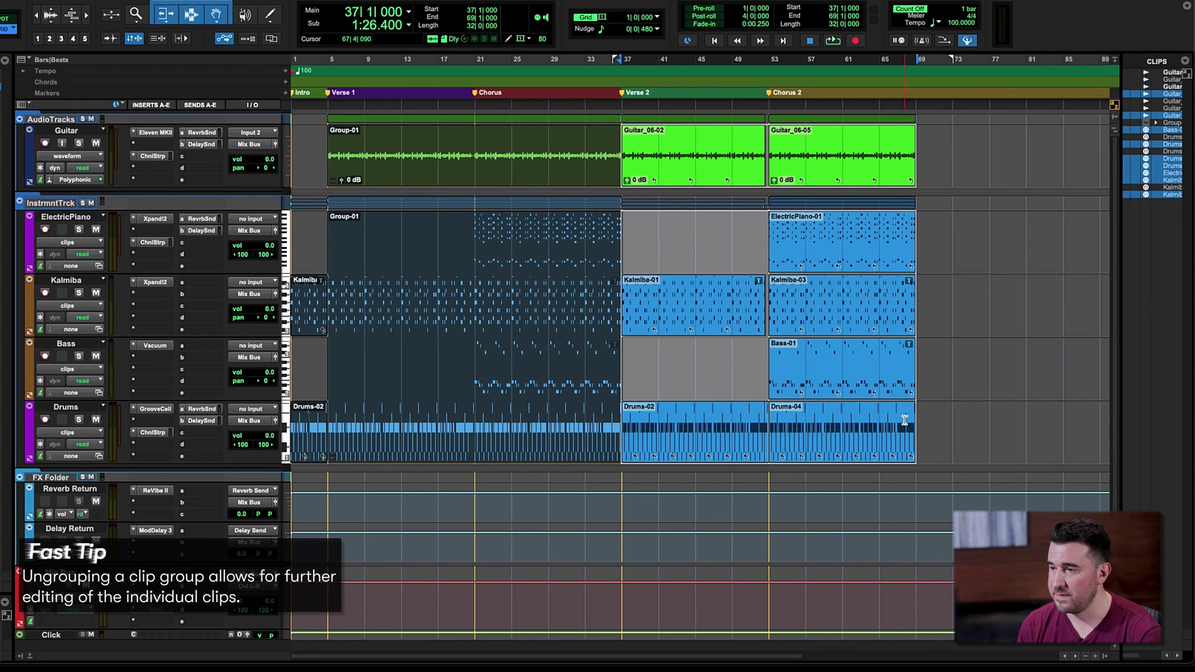
pyautogui.click(932, 432)
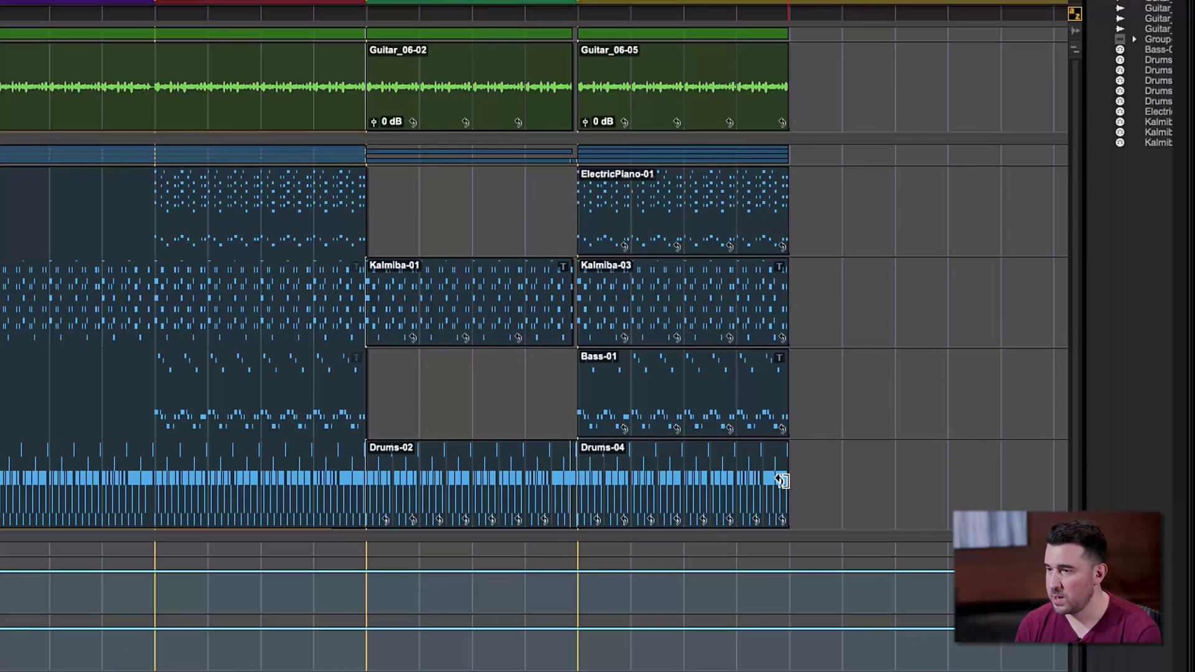
# - Extend Drums-04 and Guitar_06-05 to bar 77 and start a new marker at bar 69
pyautogui.moveTo(781, 481); pyautogui.dragTo(886, 483)
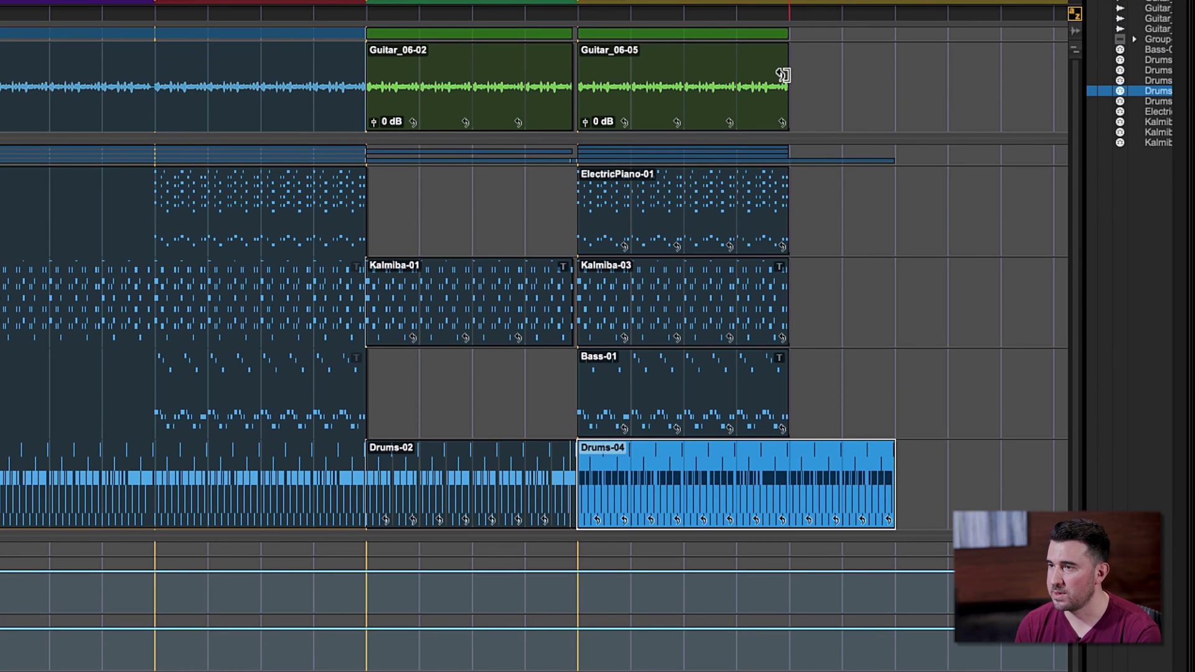
pyautogui.moveTo(783, 74); pyautogui.dragTo(891, 86)
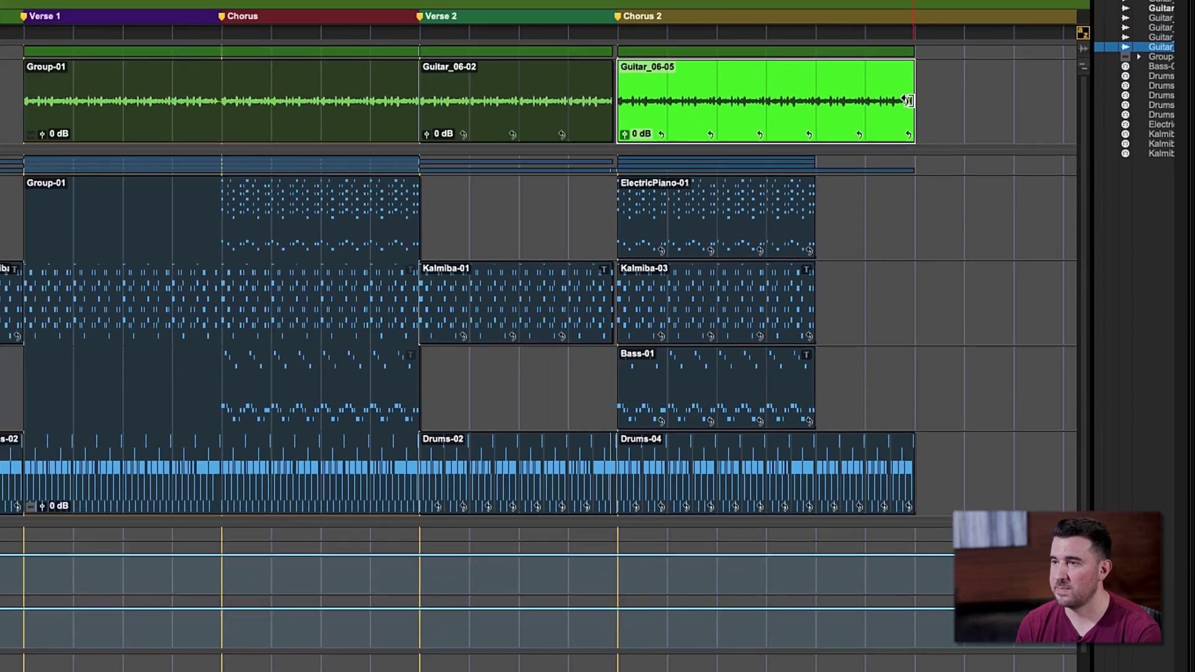
pyautogui.click(818, 16)
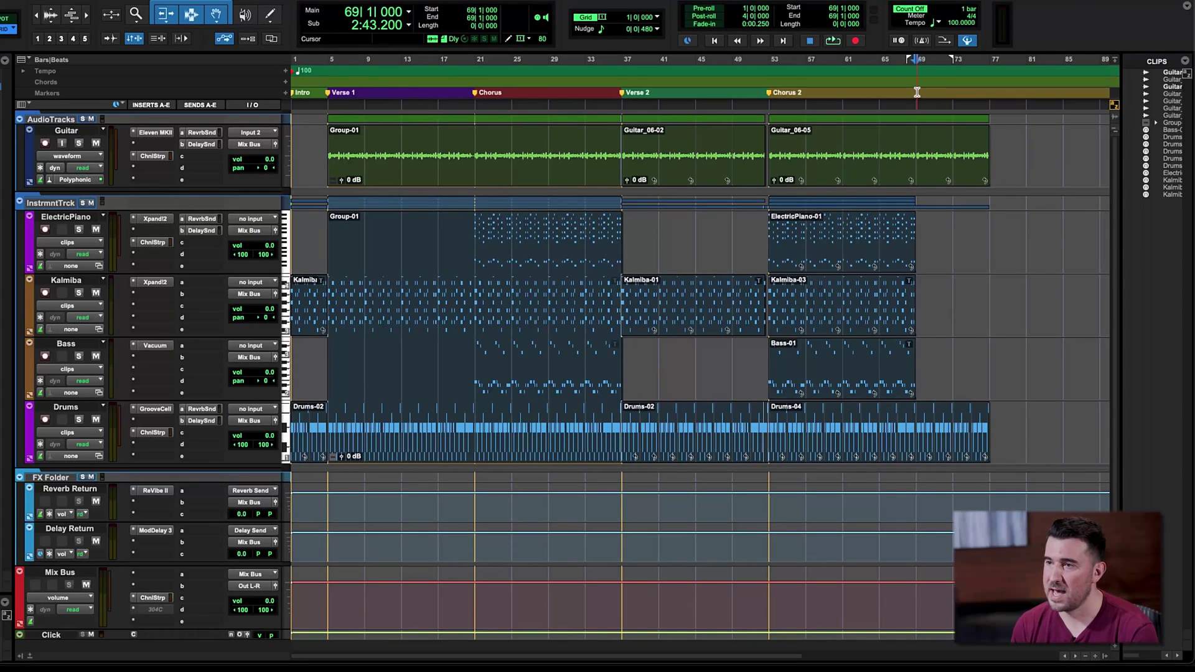
pyautogui.click(286, 93)
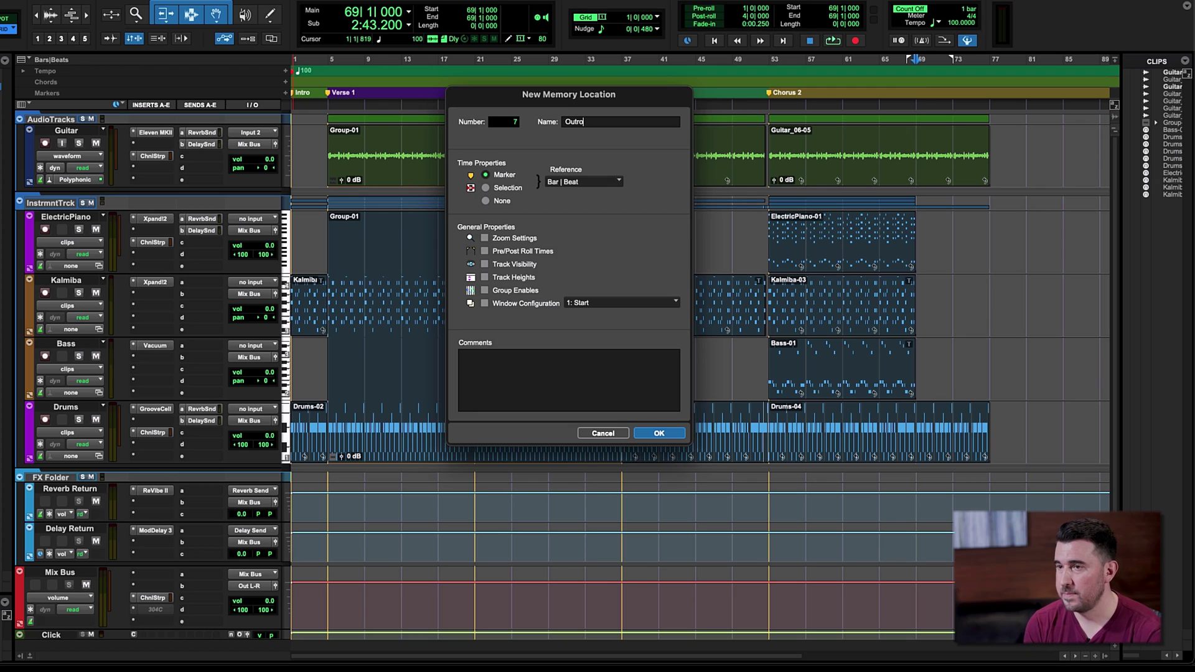
# - Name the bar 69 marker 'Outro' and play back from bar 66 into the outro
pyautogui.press('Return')
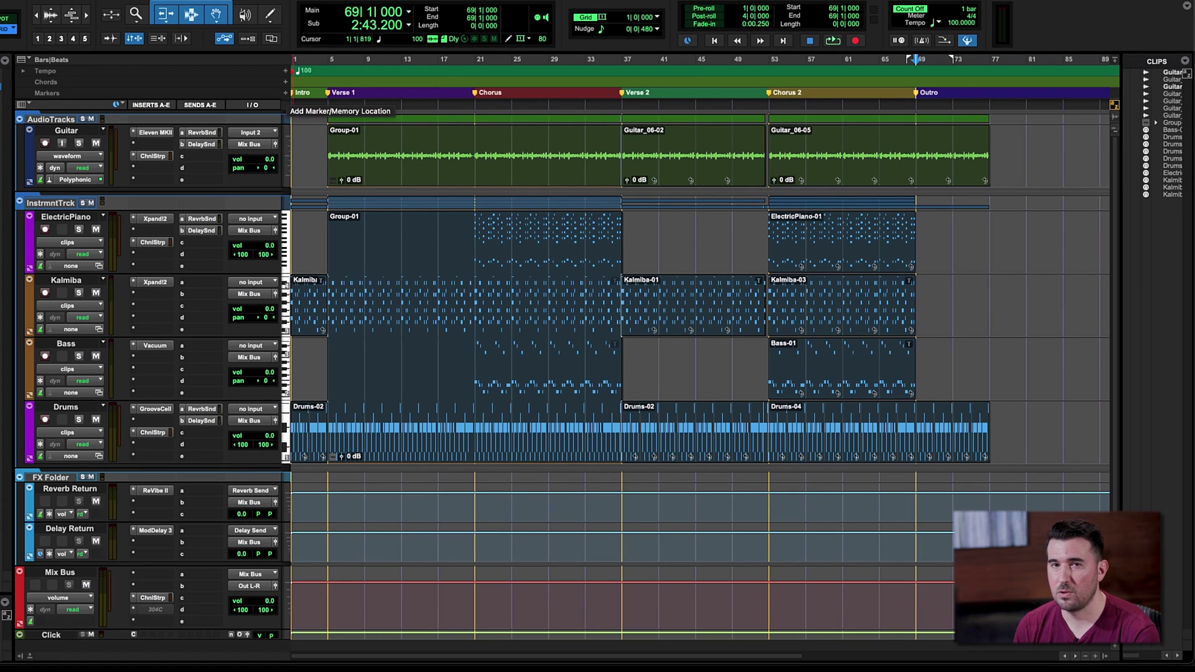
pyautogui.click(887, 83)
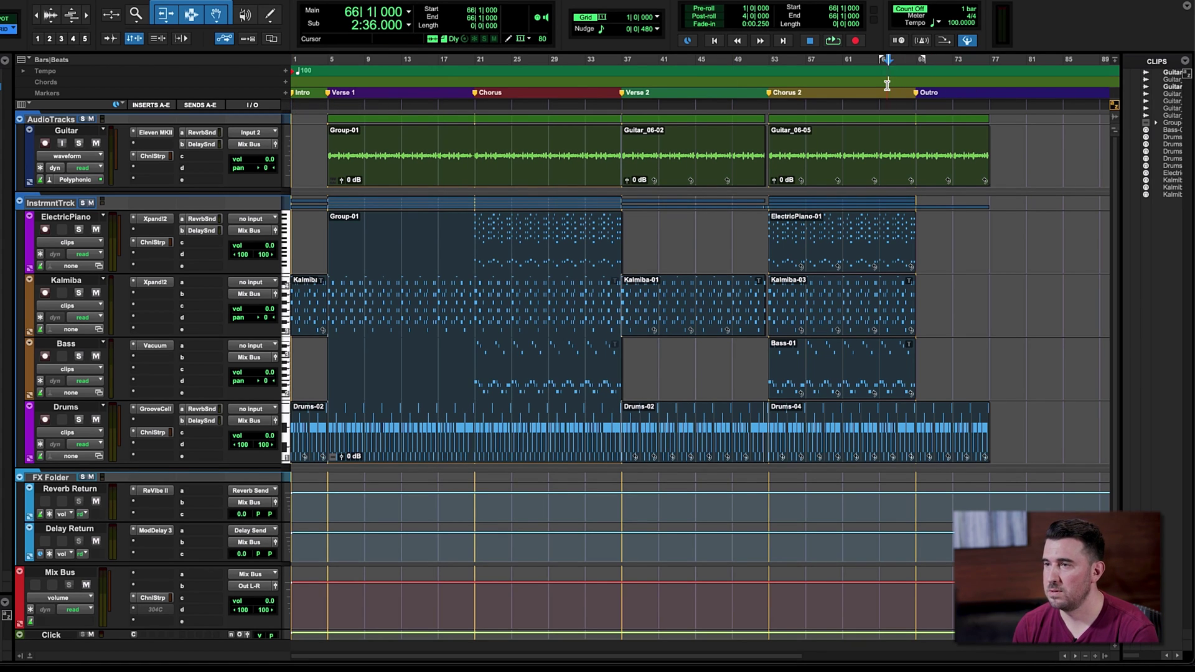
pyautogui.press('space')
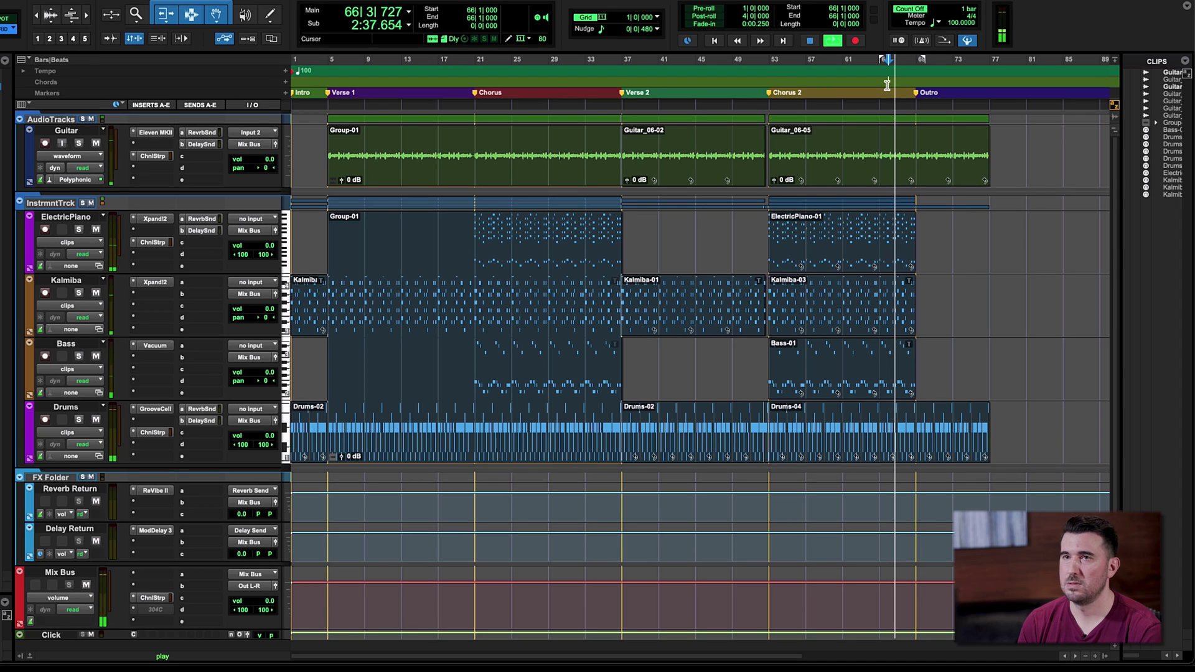